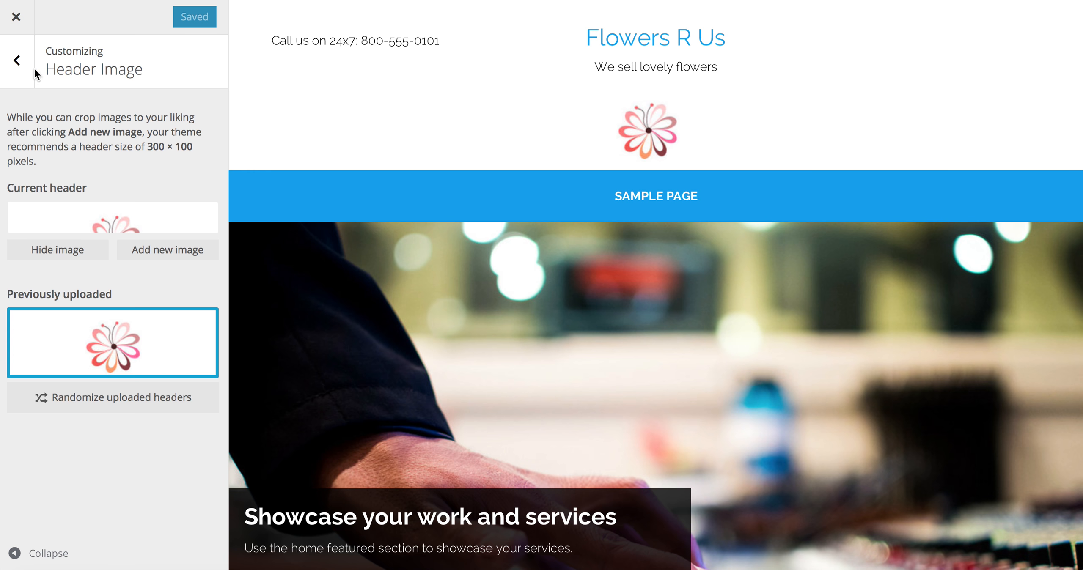
# Leave the header image settings and open the Color Scheme settings, reviewing the current colors on the home page preview.
pyautogui.click(17, 61)
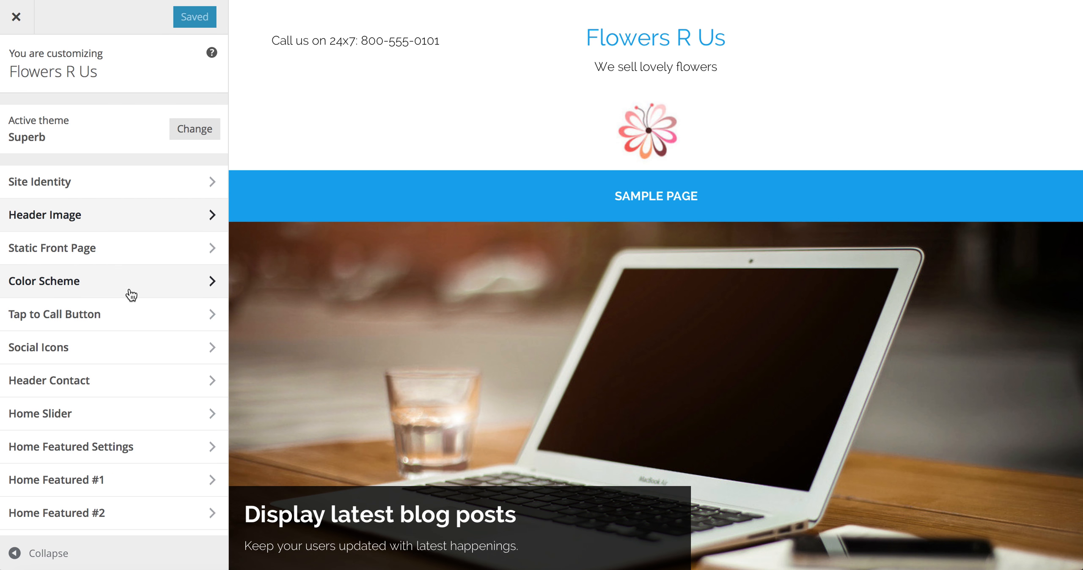
pyautogui.click(206, 287)
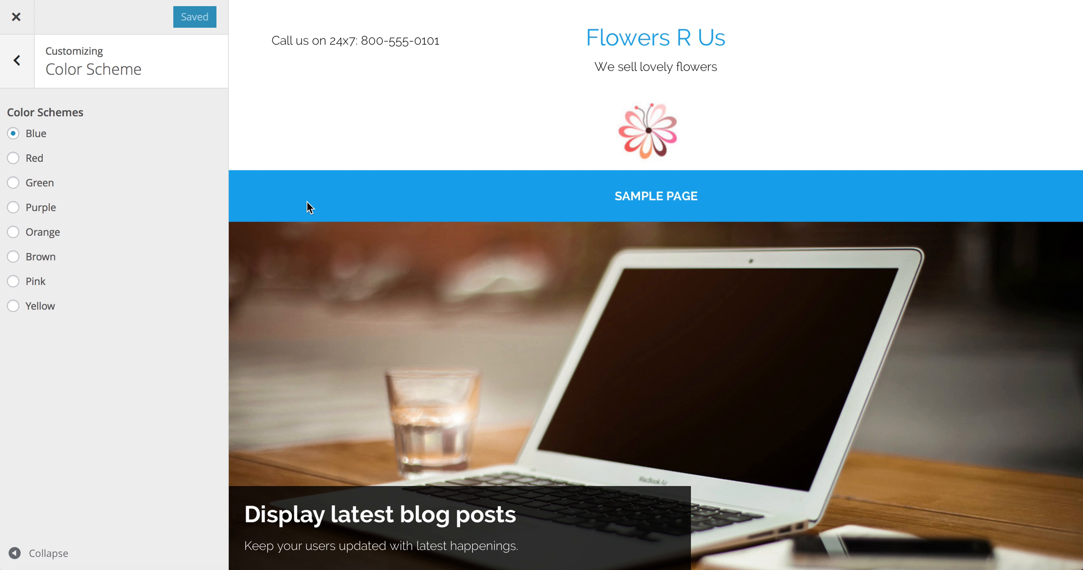
pyautogui.scroll(-10, 398, 268)
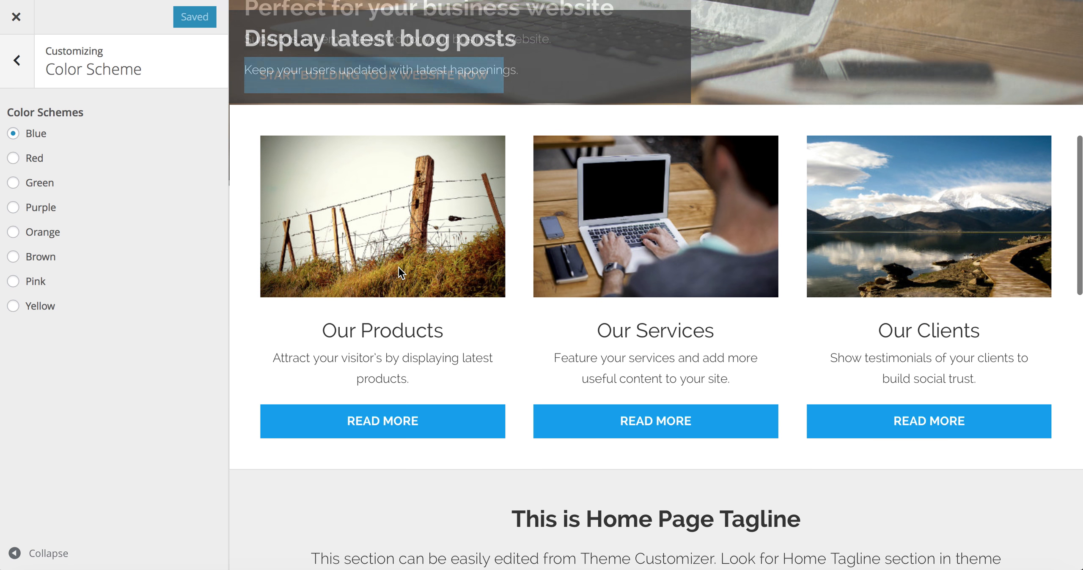
pyautogui.scroll(10, 511, 90)
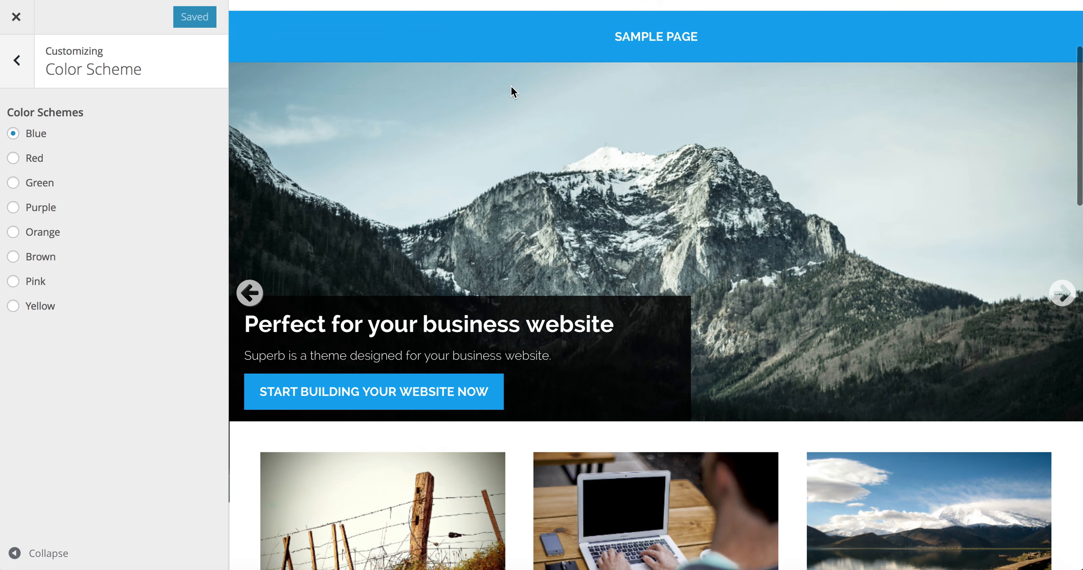
# Try the Red color scheme and check how the home page preview looks with it.
pyautogui.click(14, 158)
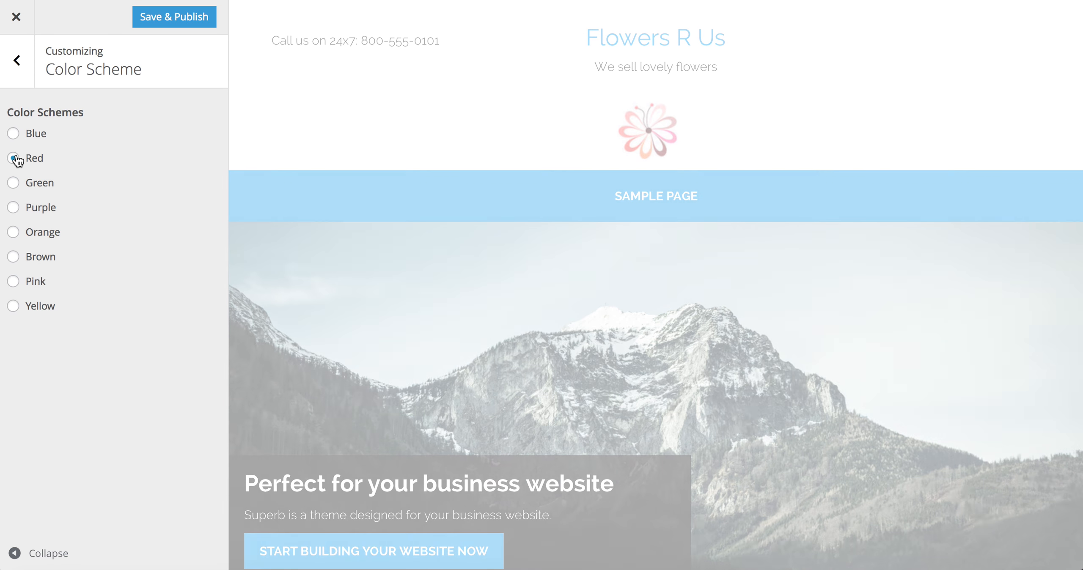
pyautogui.scroll(-4, 391, 360)
pyautogui.scroll(4, 390, 360)
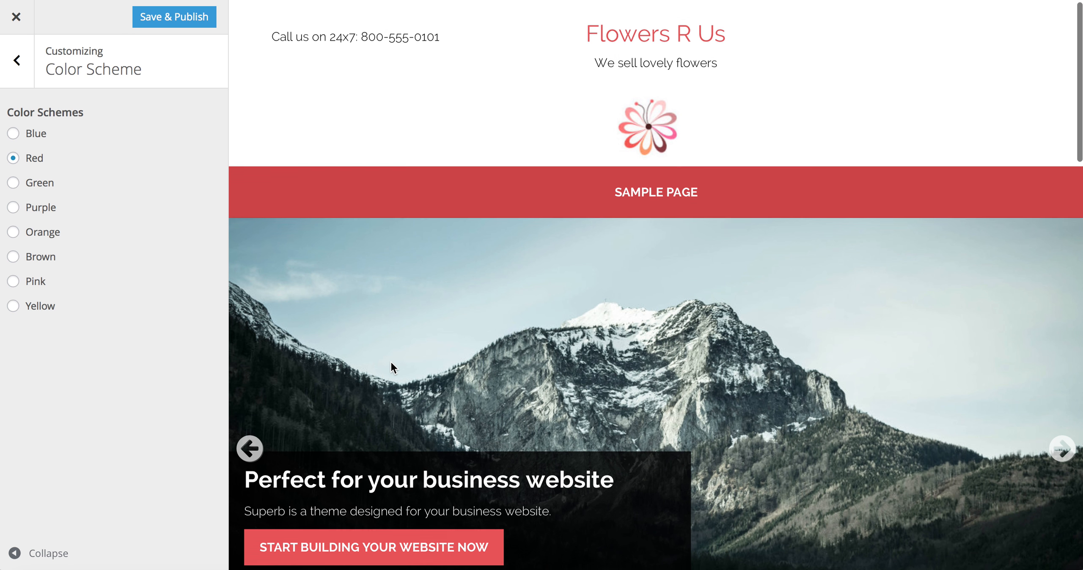
# Set the site's color scheme to Orange, publish the change and return to the main customizer list.
pyautogui.click(14, 232)
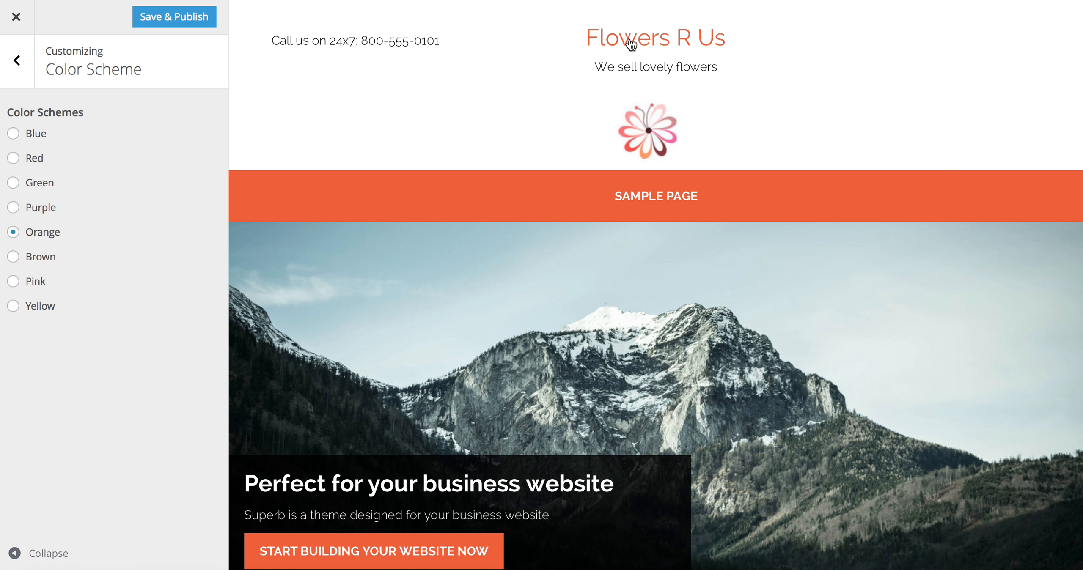
pyautogui.click(191, 19)
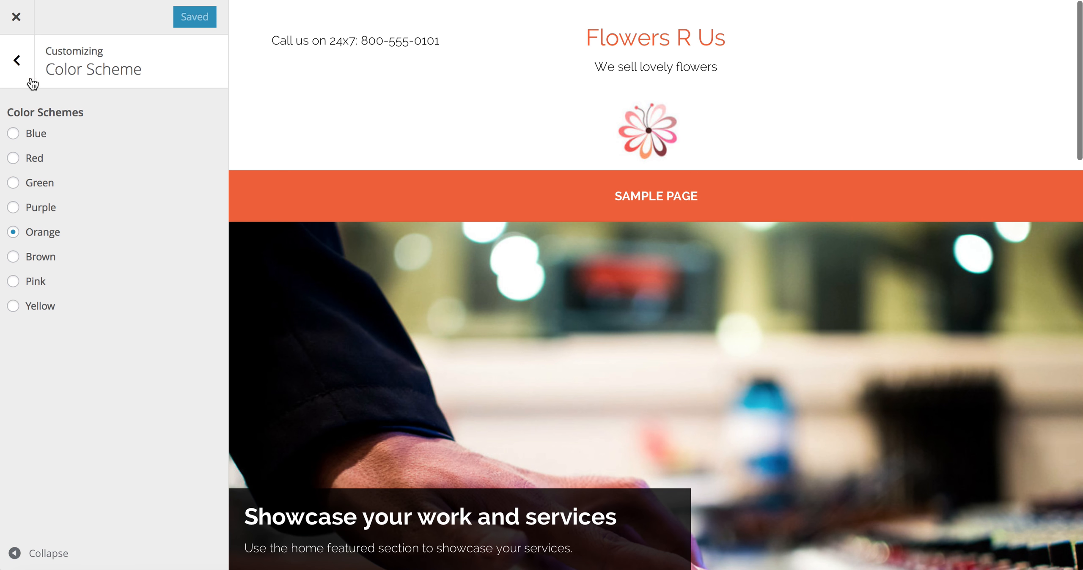
pyautogui.click(17, 60)
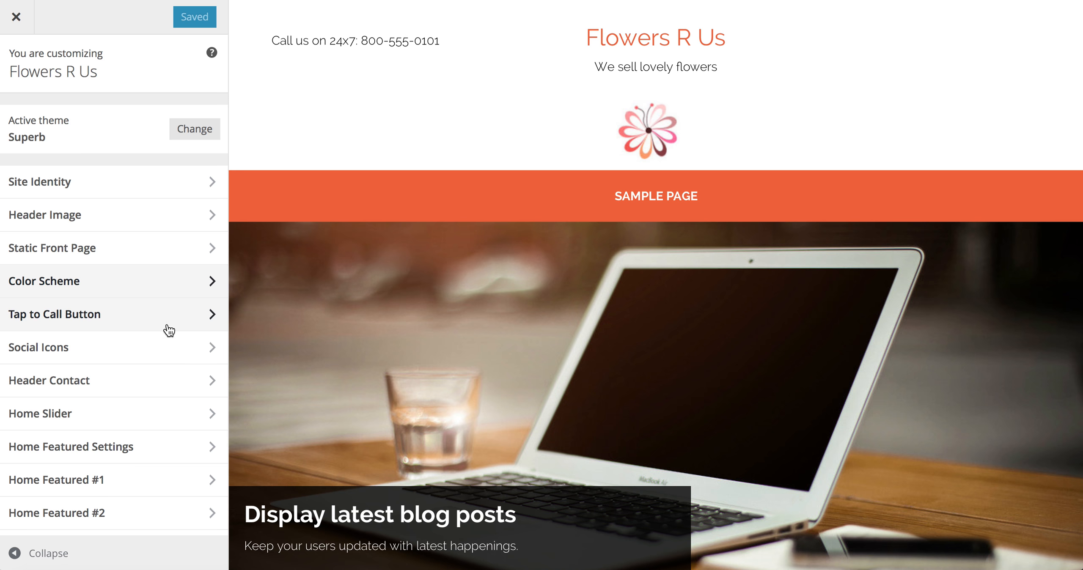
# Review the options for the Tap to Call Button, leaving them as they are.
pyautogui.click(201, 313)
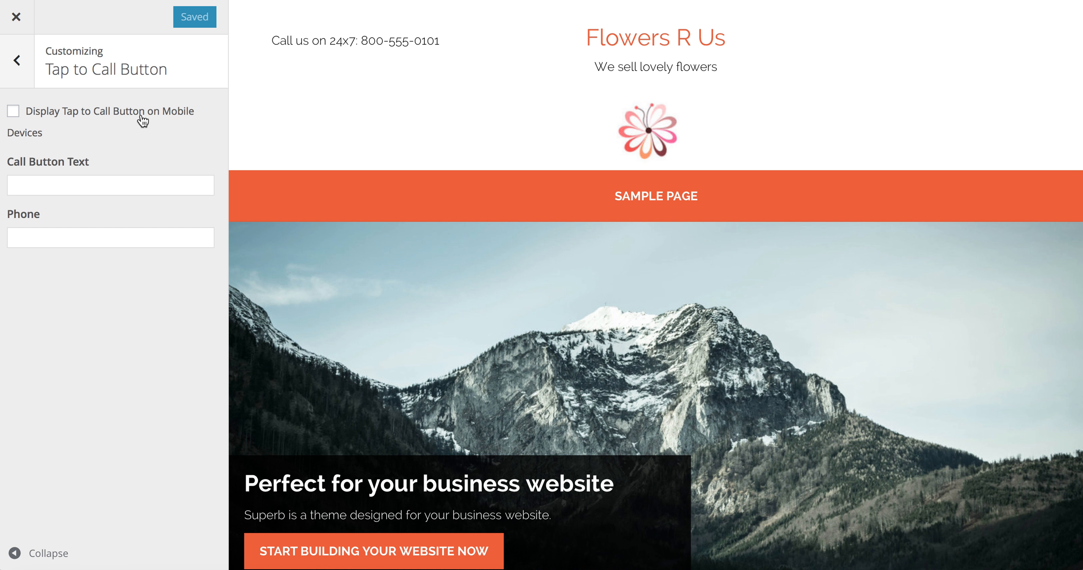
pyautogui.click(18, 60)
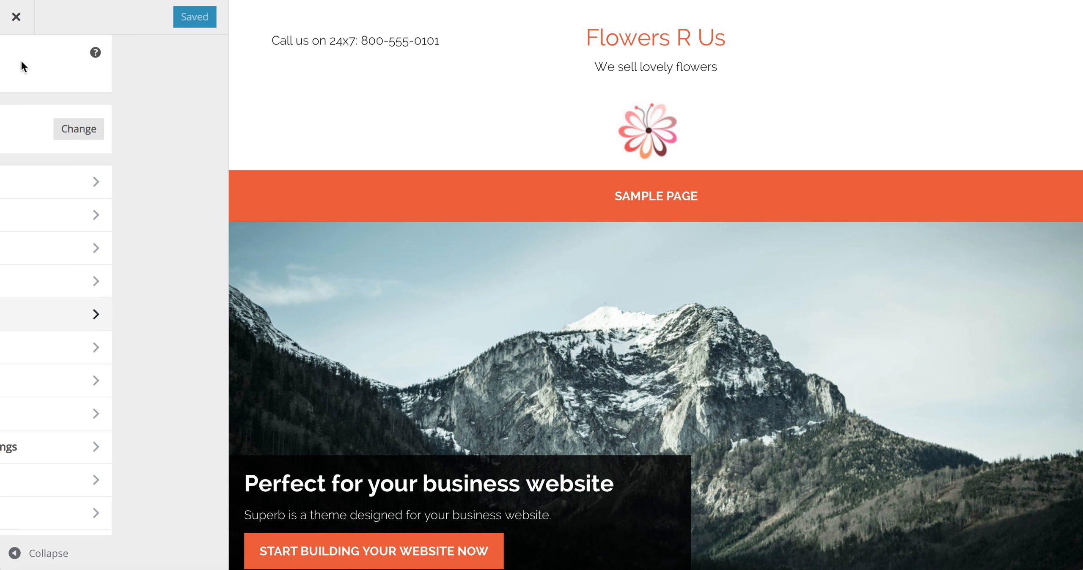
# Upload the bouquet picture 2502.jpeg and use it as the featured image of Home Featured #1.
pyautogui.scroll(-5, 96, 357)
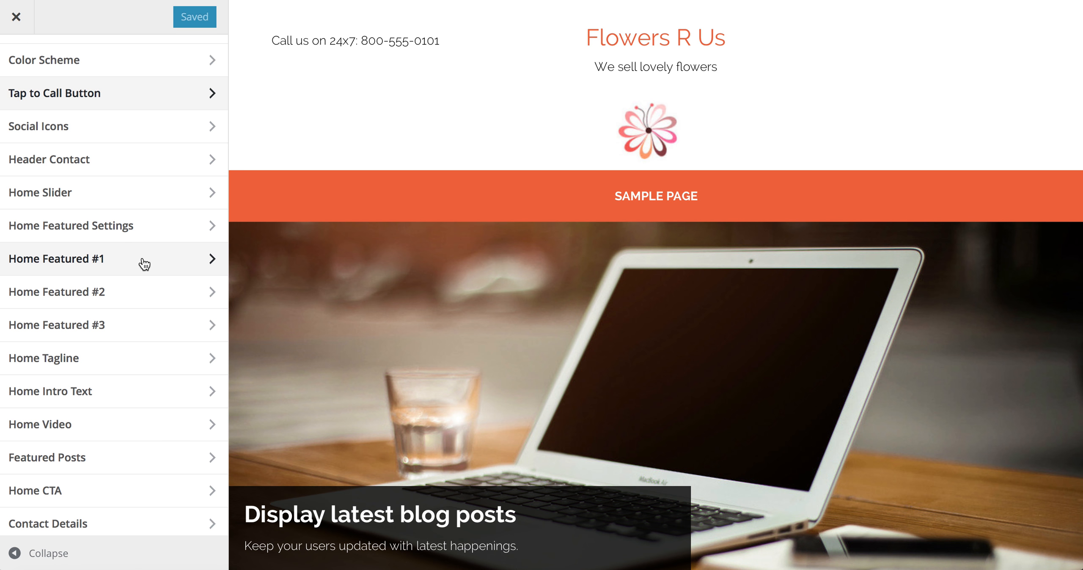
pyautogui.scroll(-10, 334, 349)
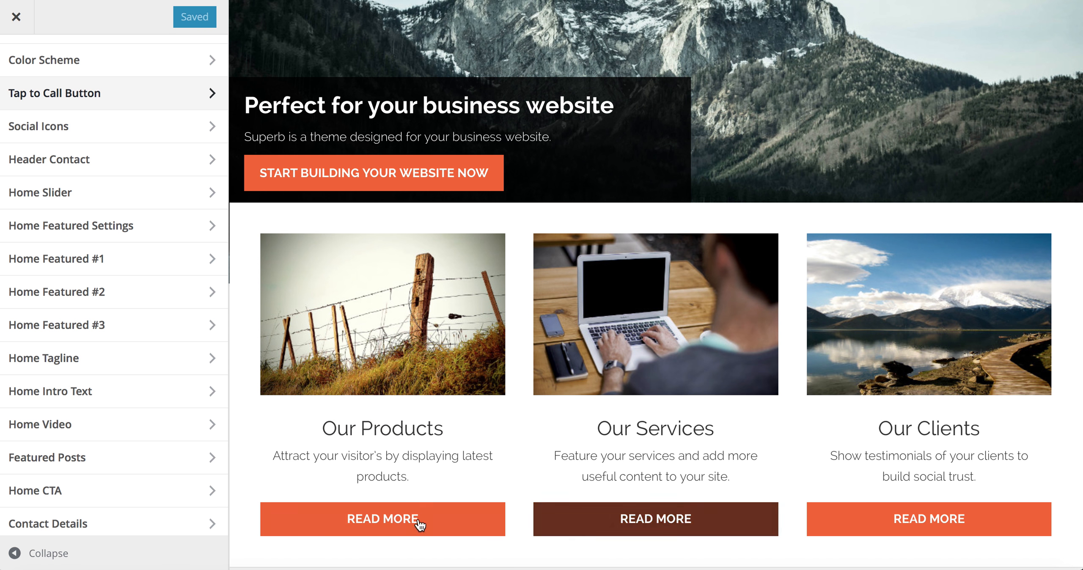
pyautogui.click(160, 260)
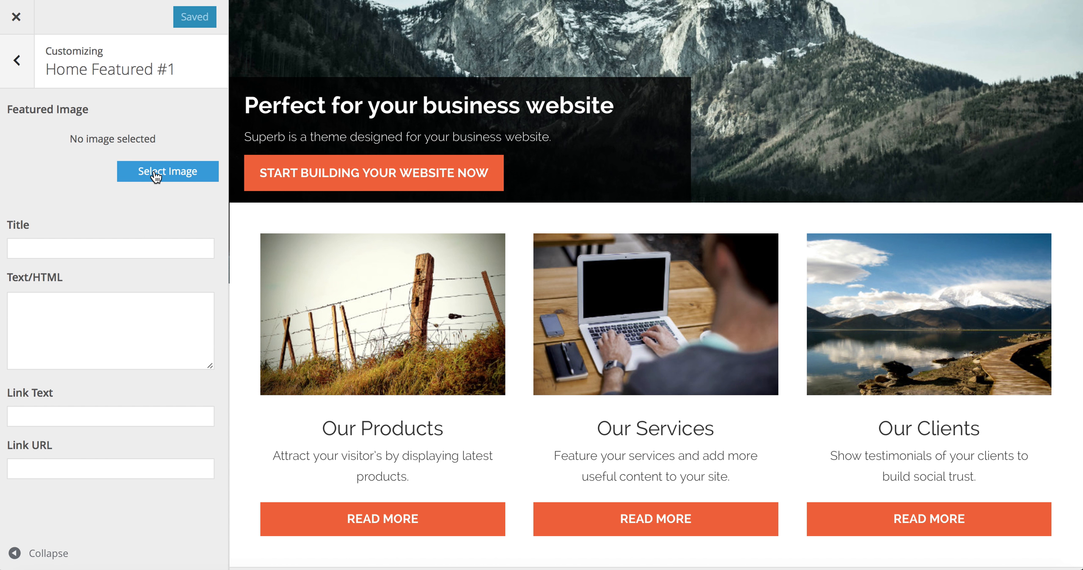
pyautogui.click(156, 176)
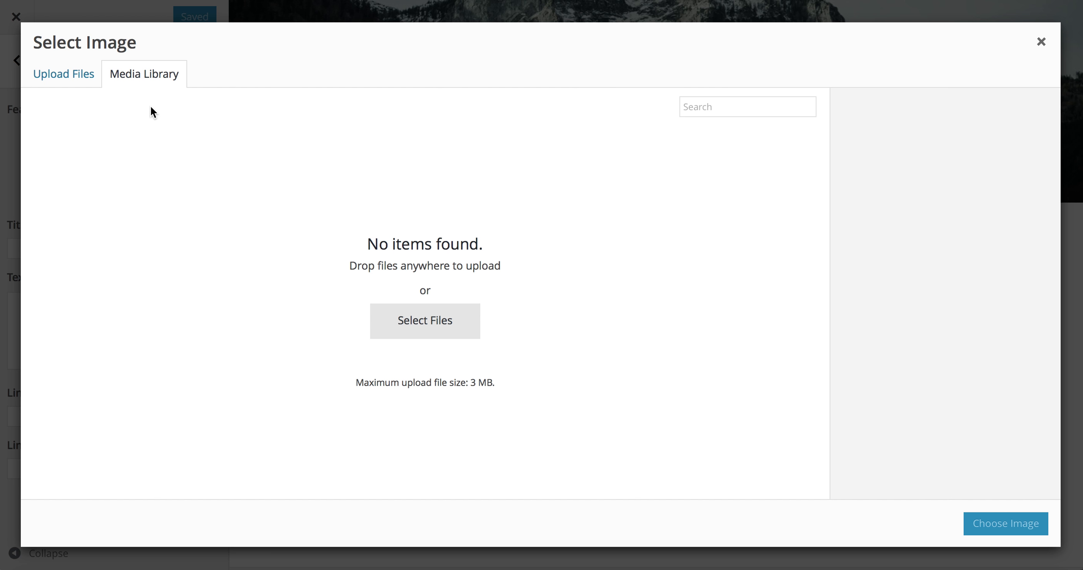
pyautogui.click(78, 73)
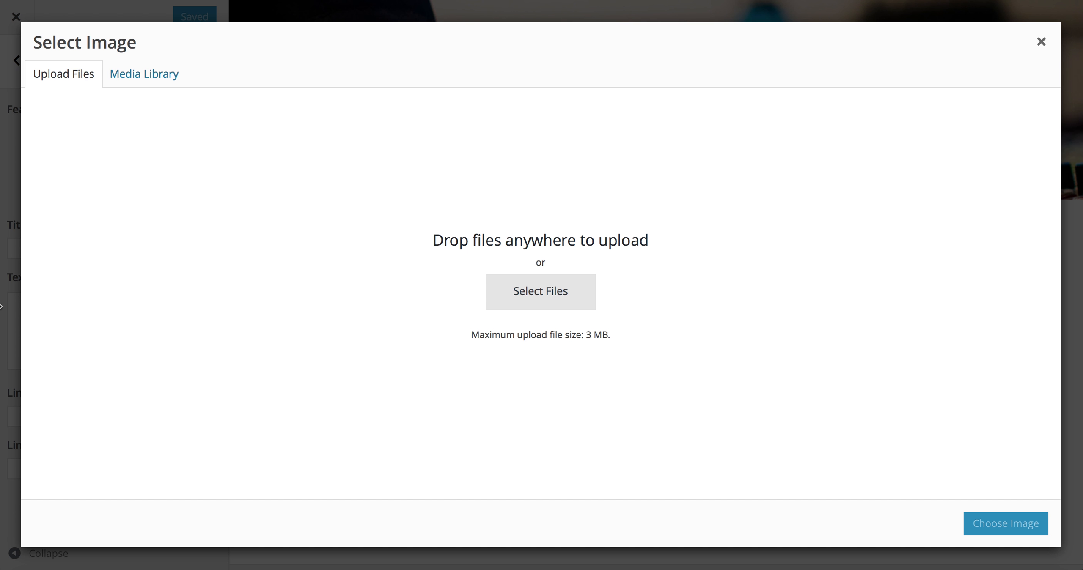
pyautogui.moveTo(0, 306); pyautogui.dragTo(542, 296)
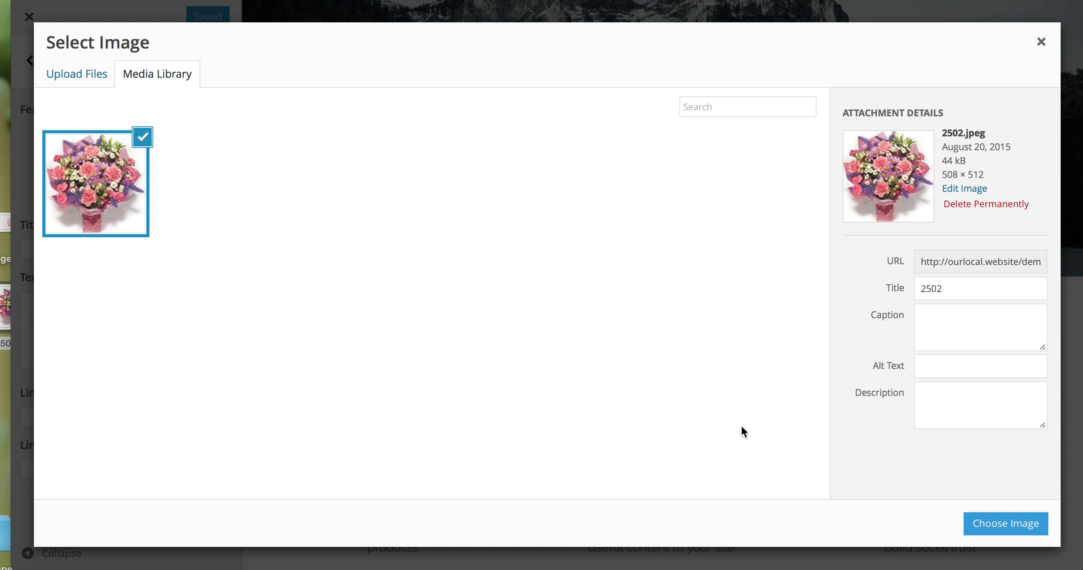
pyautogui.click(1005, 525)
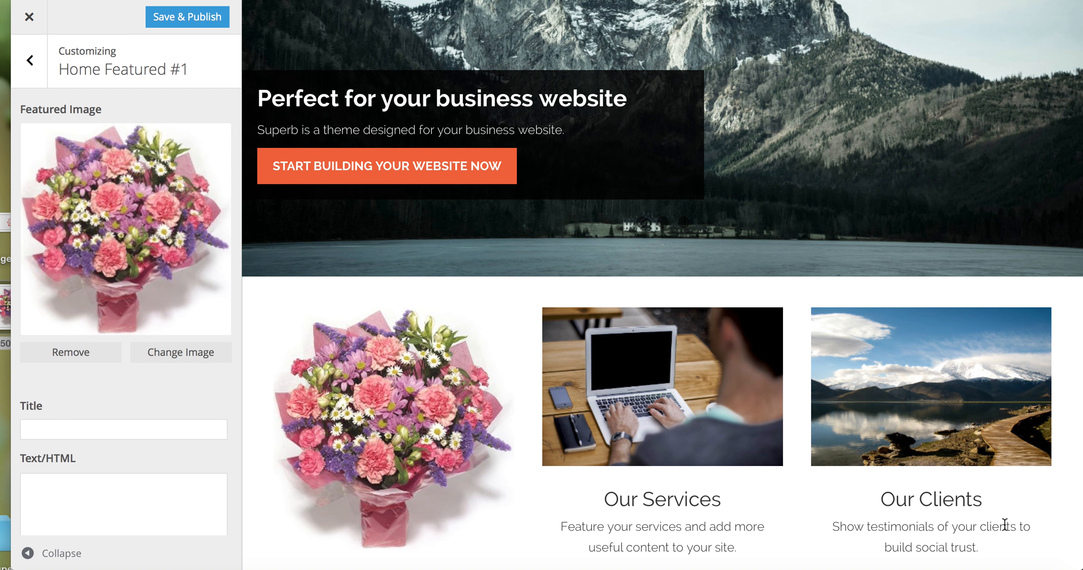
# Give Home Featured #1 the title "Flowers" and the text "We sell bunches of flowers".
pyautogui.scroll(5, 609, 131)
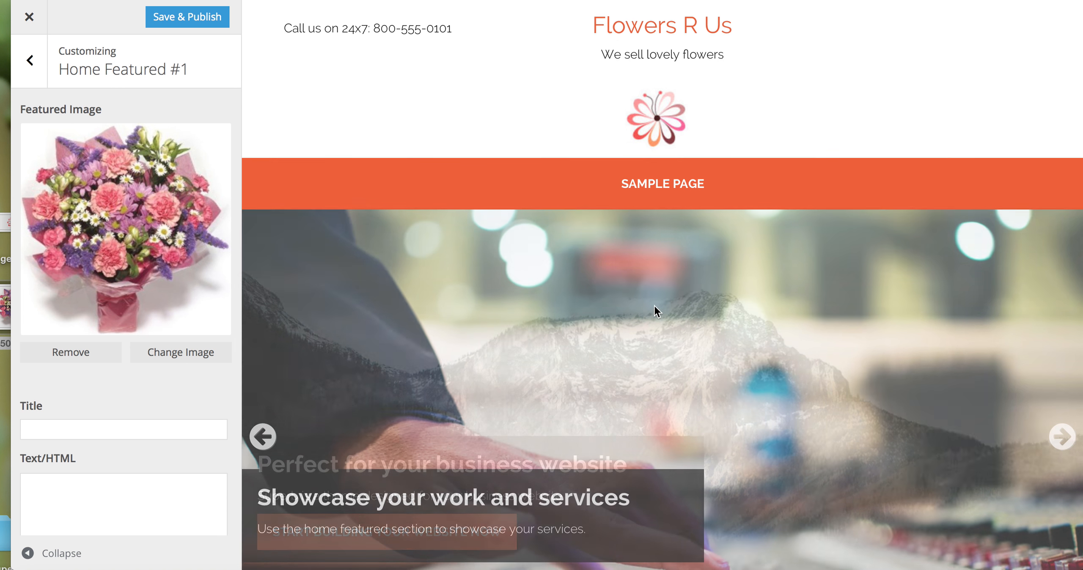
pyautogui.scroll(-10, 654, 308)
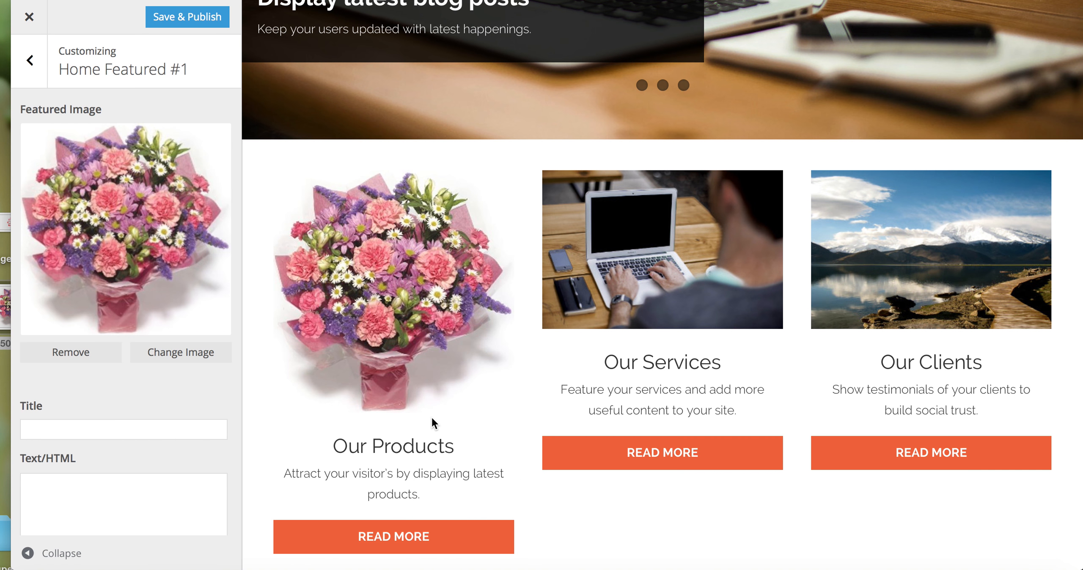
pyautogui.scroll(-4, 443, 459)
pyautogui.scroll(2, 443, 460)
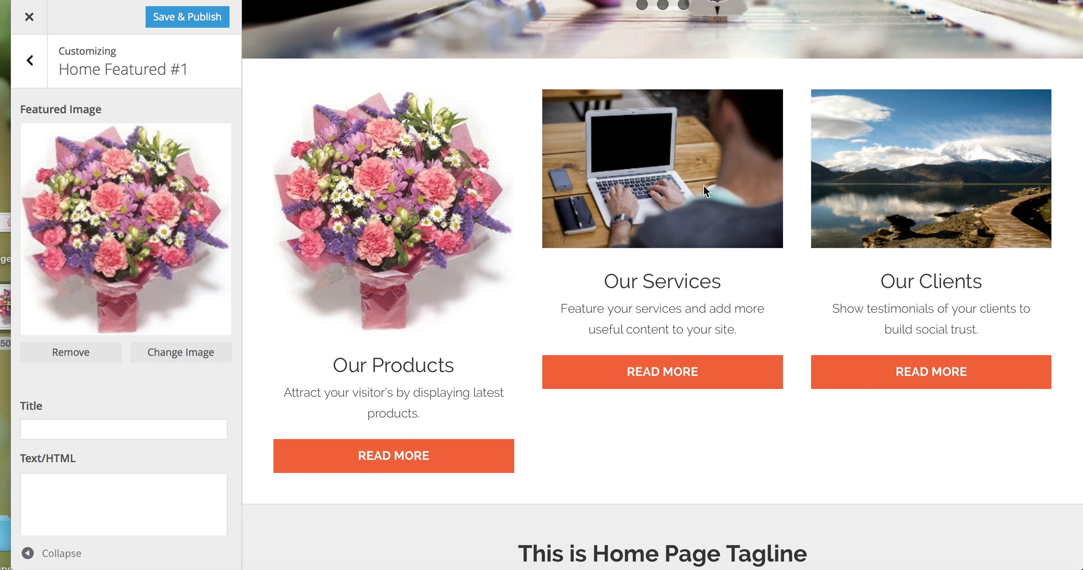
pyautogui.scroll(-5, 198, 384)
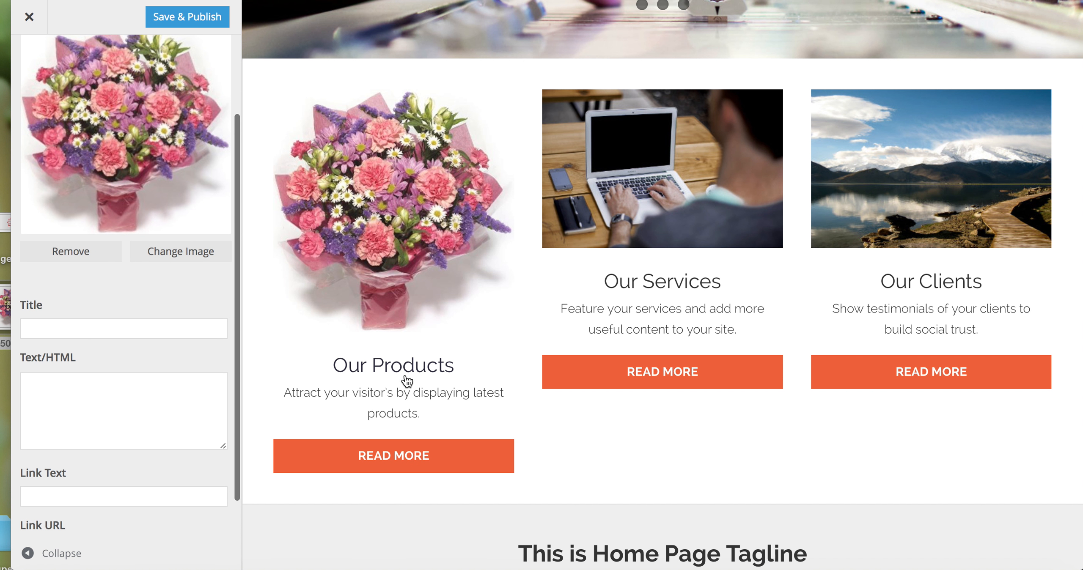
pyautogui.click(72, 330)
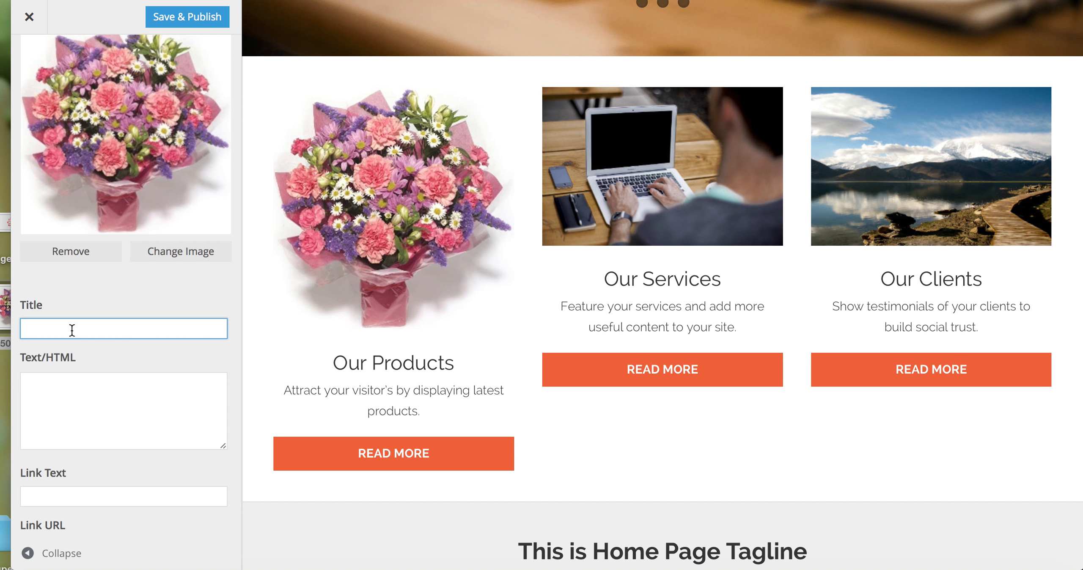
pyautogui.write('Flowers')
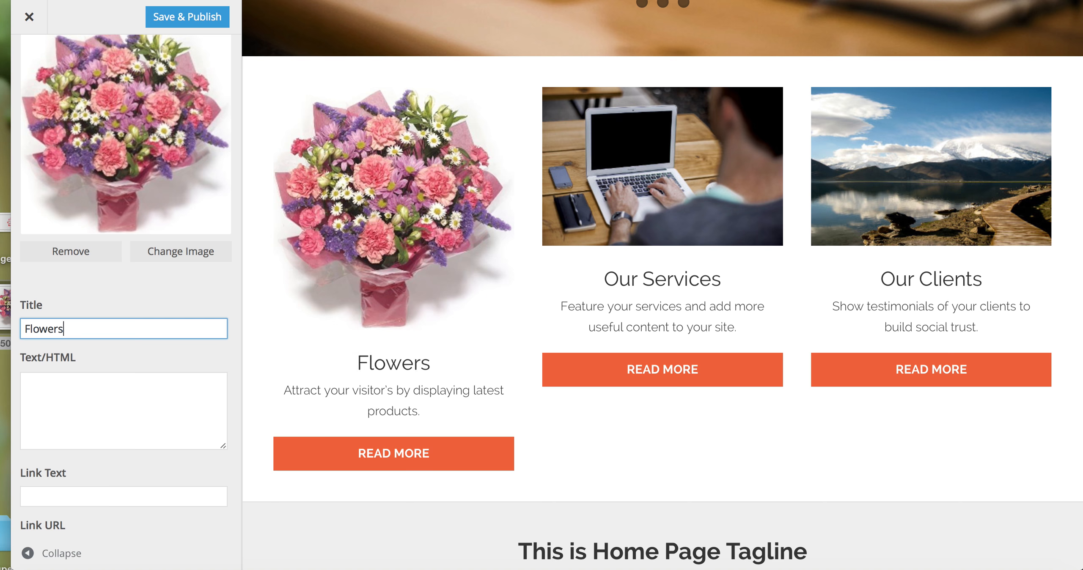
pyautogui.click(61, 381)
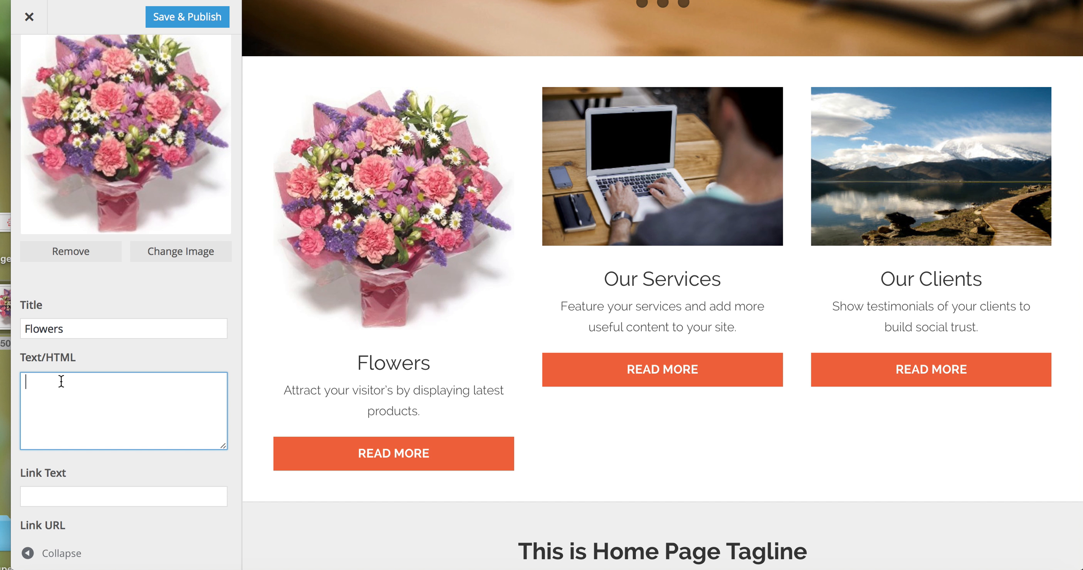
pyautogui.write('We sel')
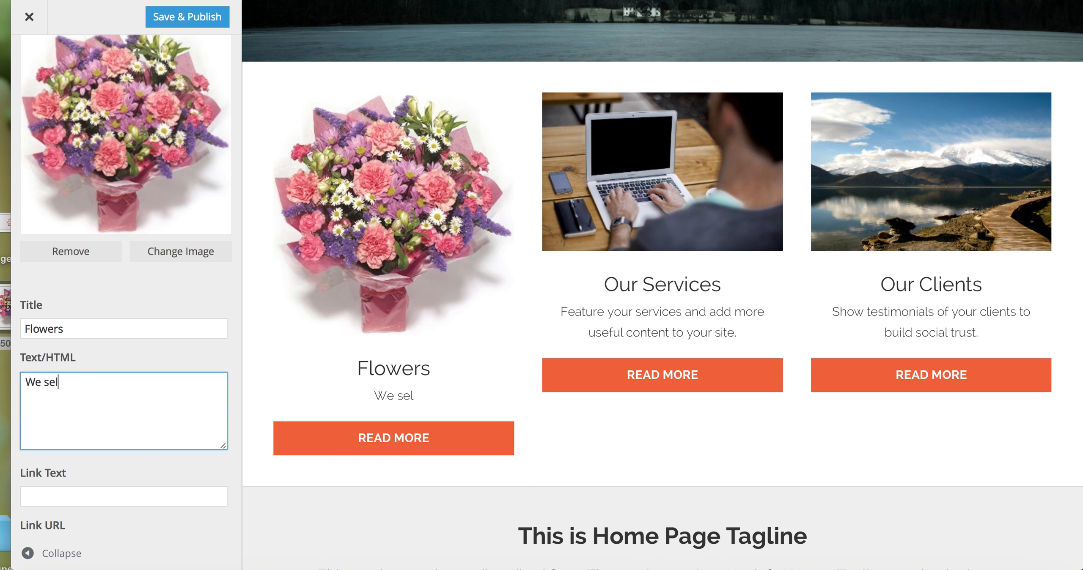
pyautogui.write('l bunches')
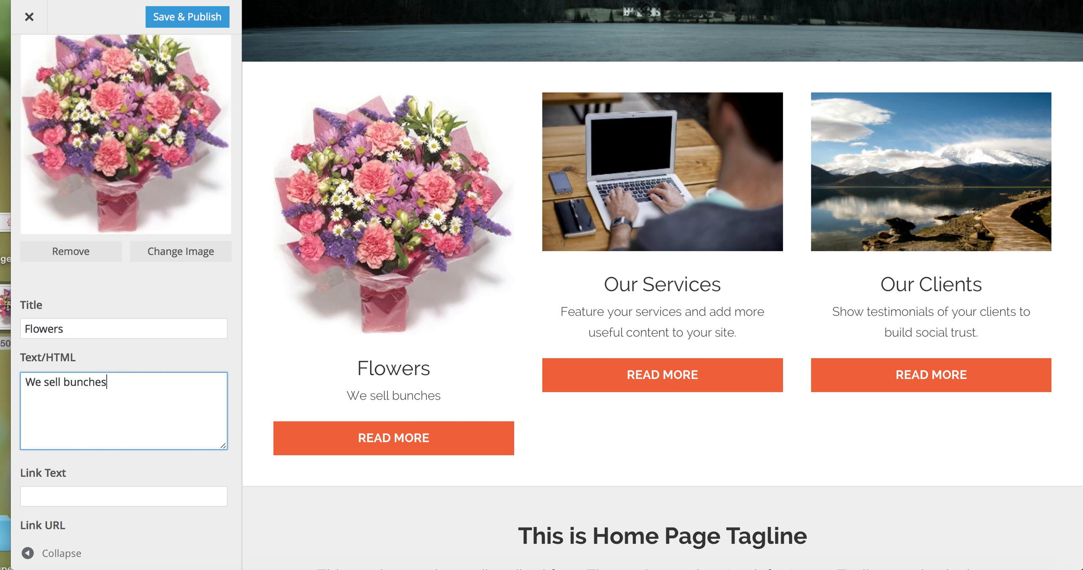
pyautogui.write(' of flowers')
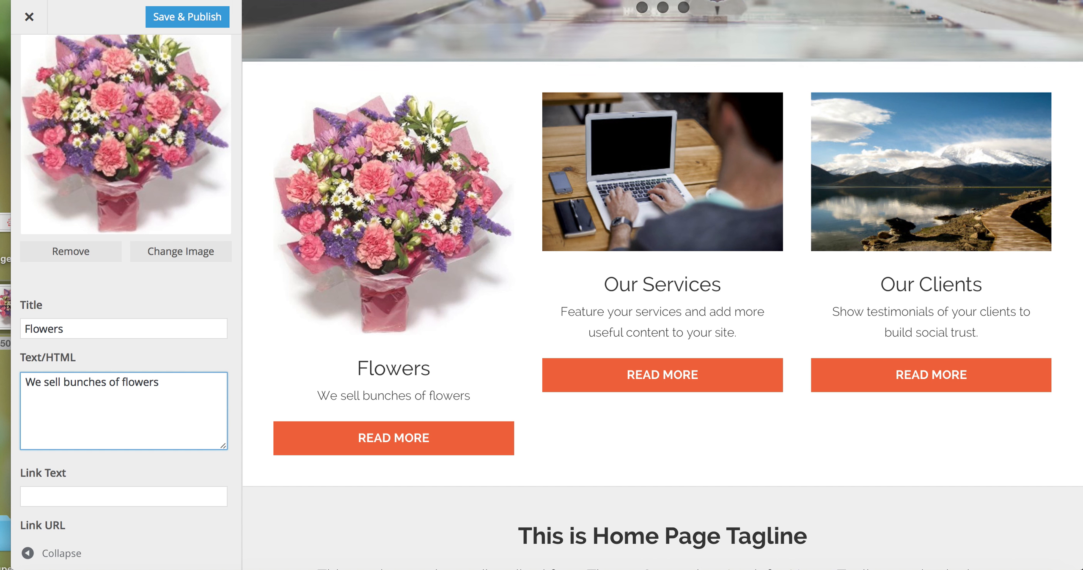
pyautogui.scroll(-2, 170, 435)
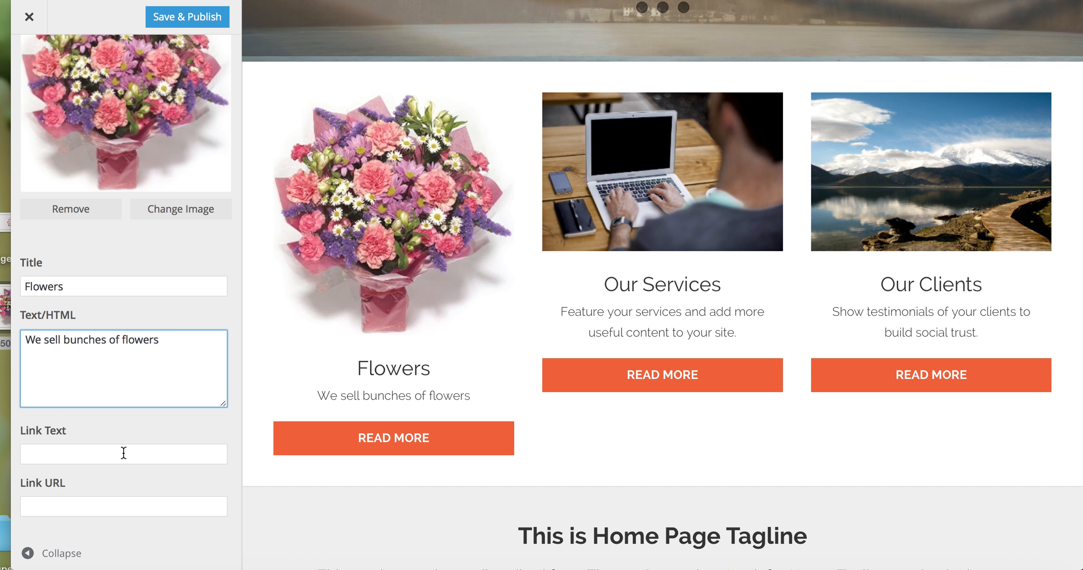
pyautogui.click(123, 453)
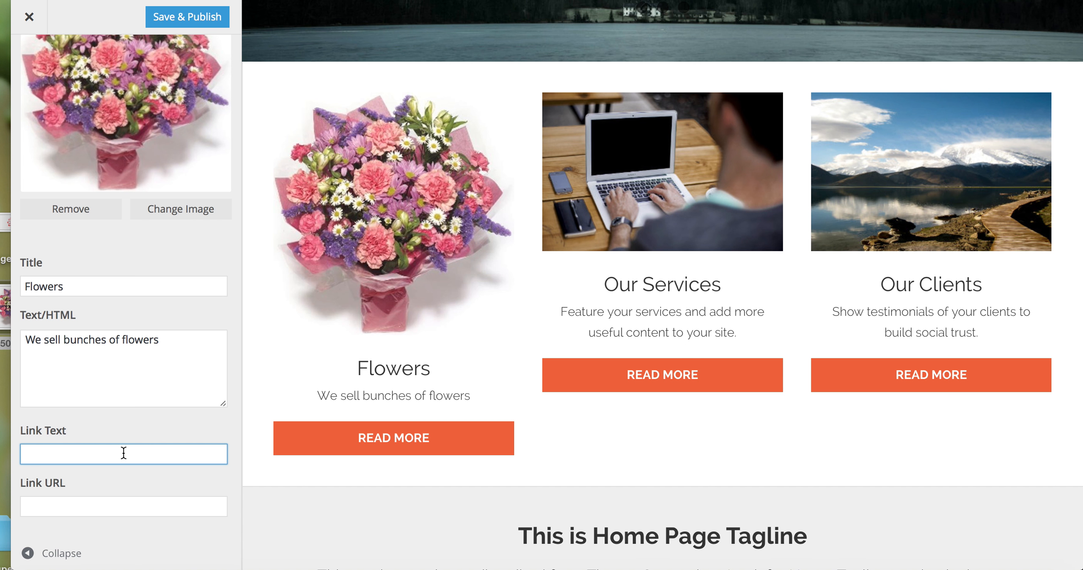
pyautogui.write('B')
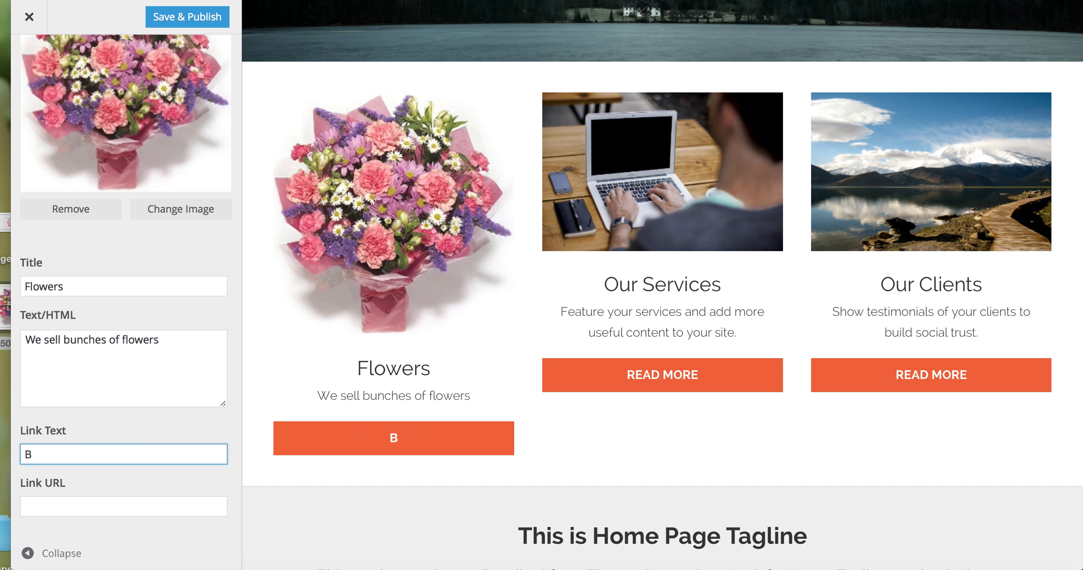
pyautogui.write('unches')
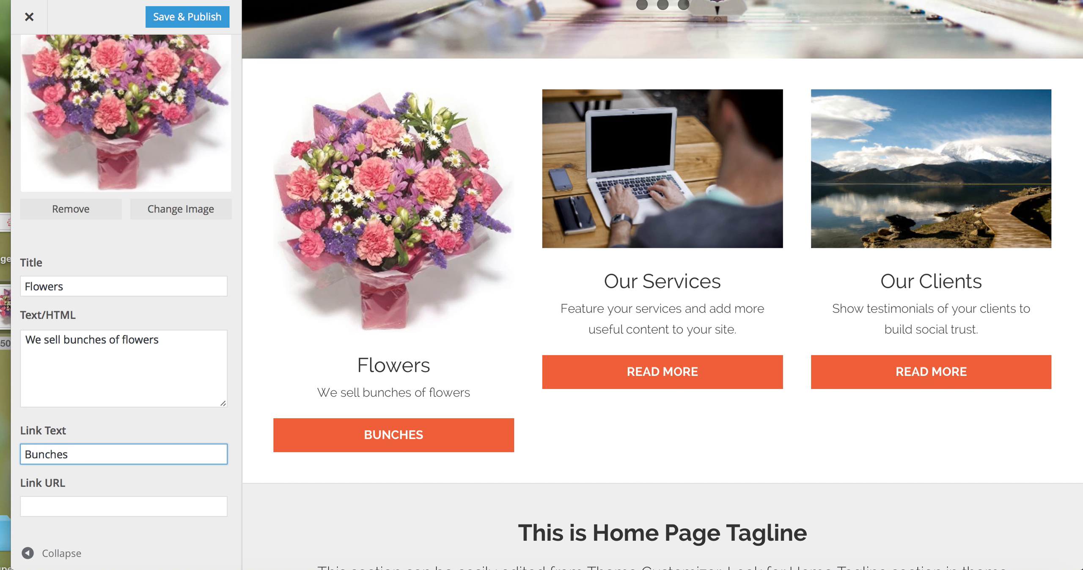
pyautogui.click(110, 500)
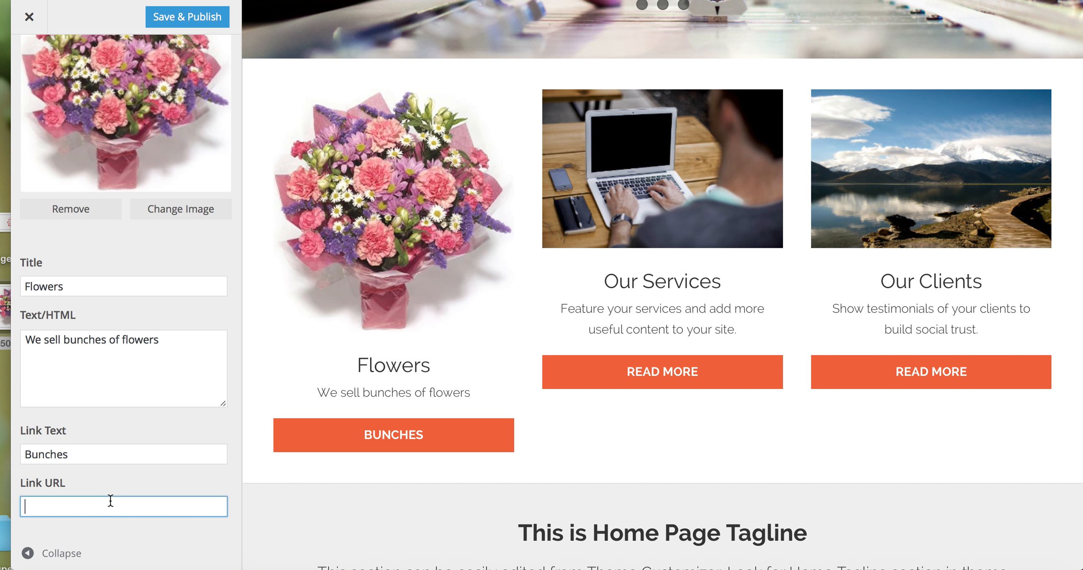
pyautogui.write('http://ourlocal.town')
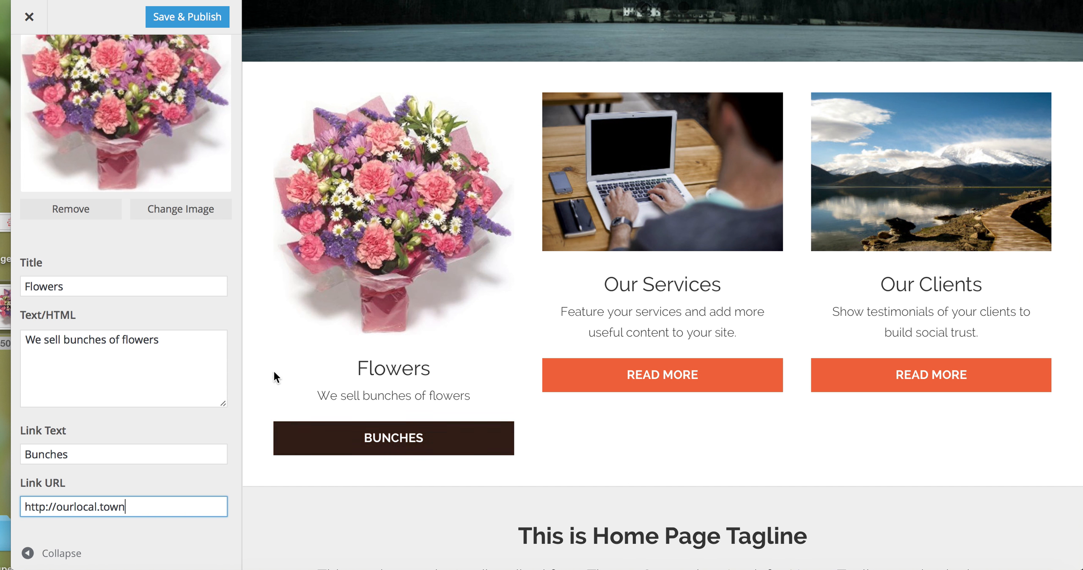
pyautogui.click(201, 23)
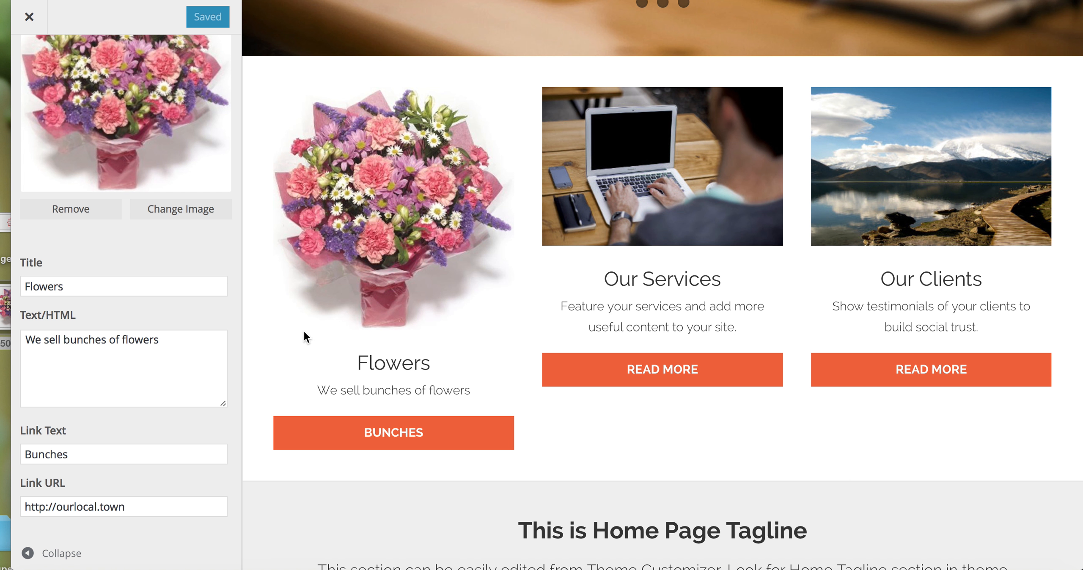
# Review the home page preview from the site header through the slider to the three featured sections.
pyautogui.scroll(5, 303, 331)
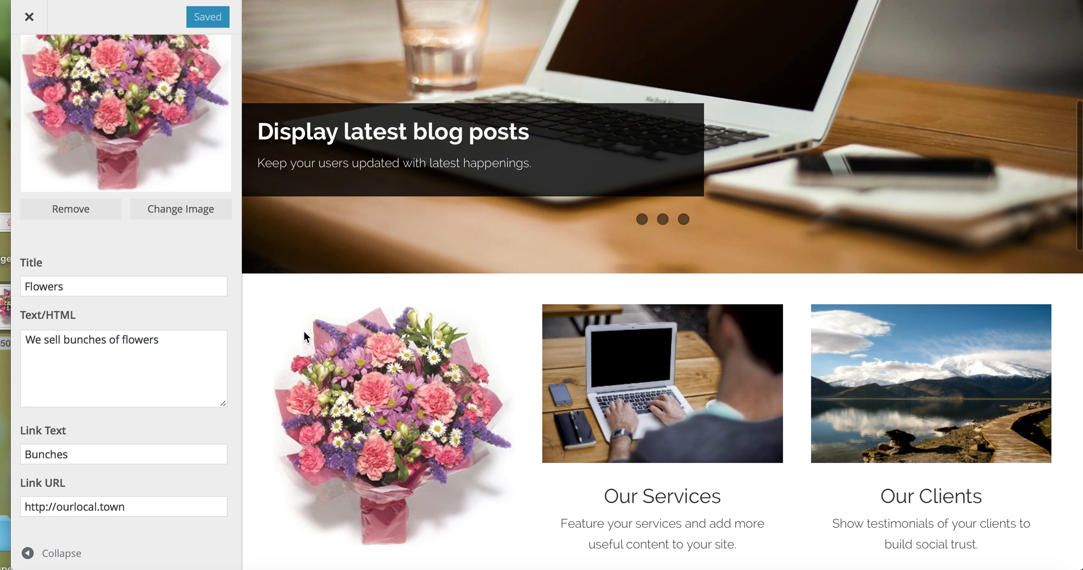
pyautogui.scroll(2, 302, 329)
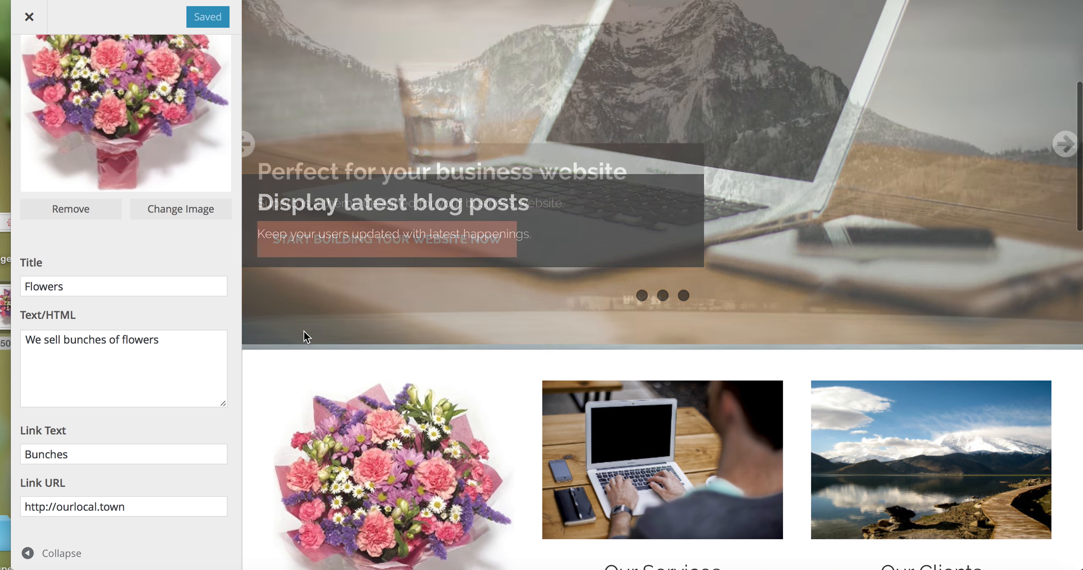
pyautogui.scroll(5, 304, 331)
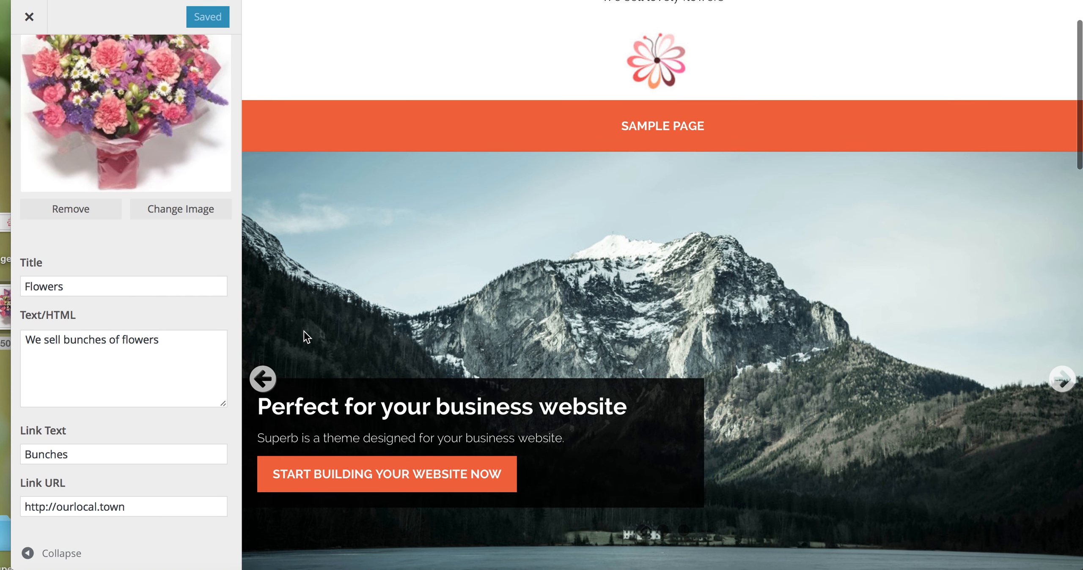
pyautogui.scroll(2, 304, 332)
pyautogui.scroll(-10, 304, 331)
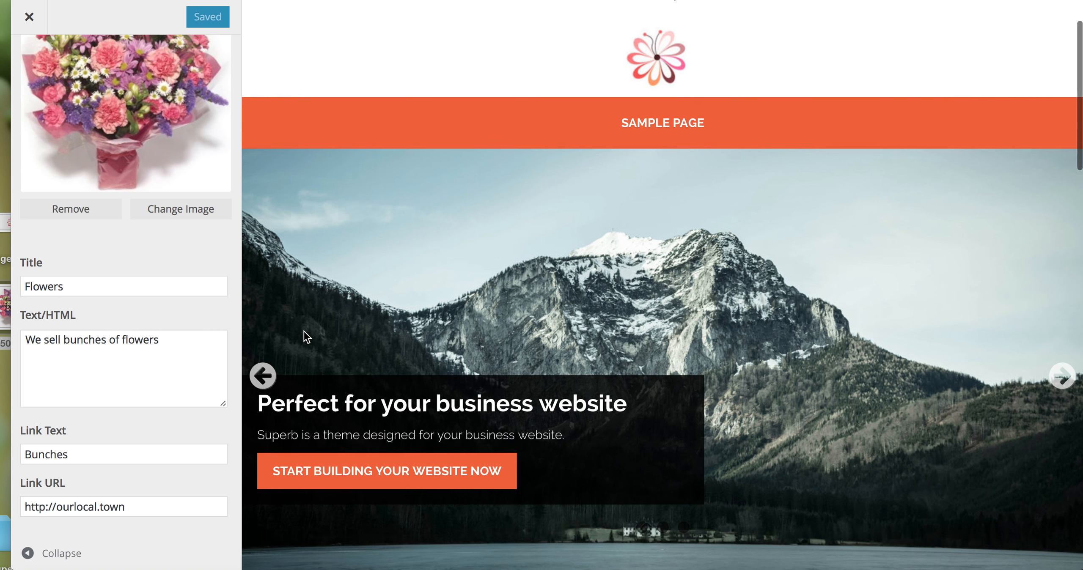
pyautogui.scroll(-2, 304, 331)
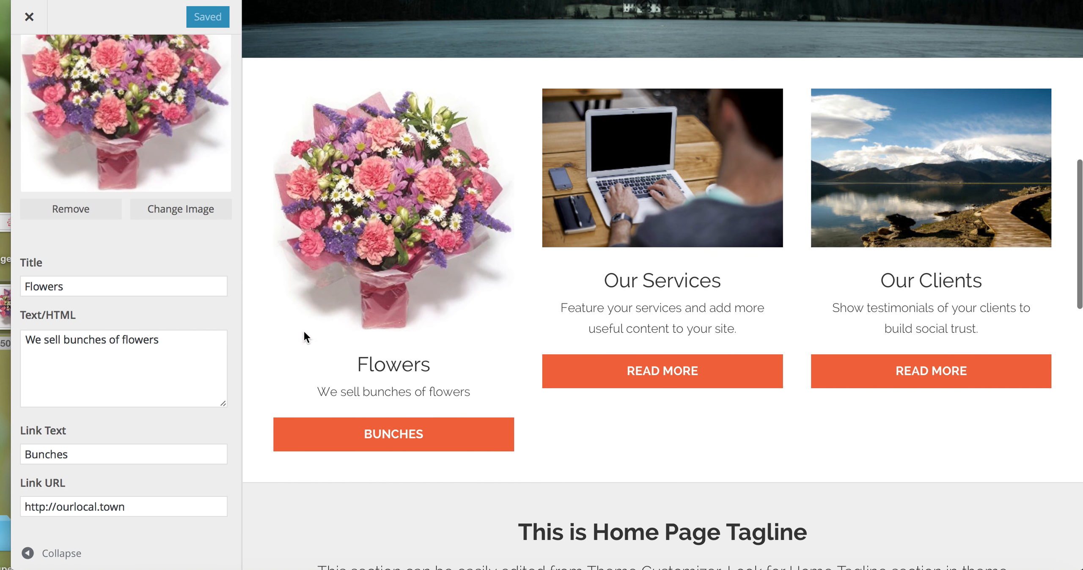
# Close the customizer and visit the live Flowers R Us site to check its home page and featured sections.
pyautogui.click(27, 16)
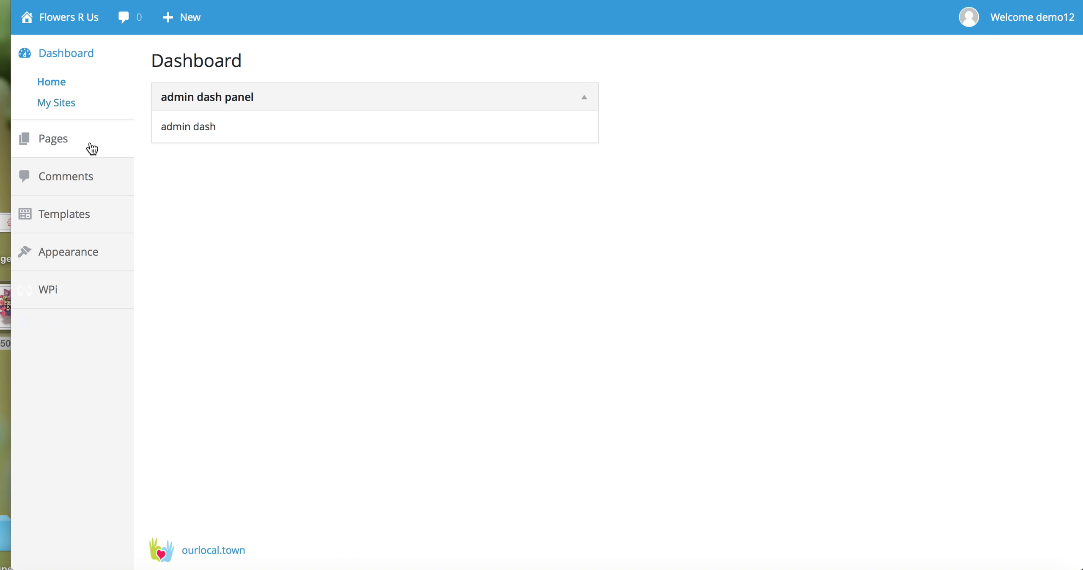
pyautogui.moveTo(63, 17)
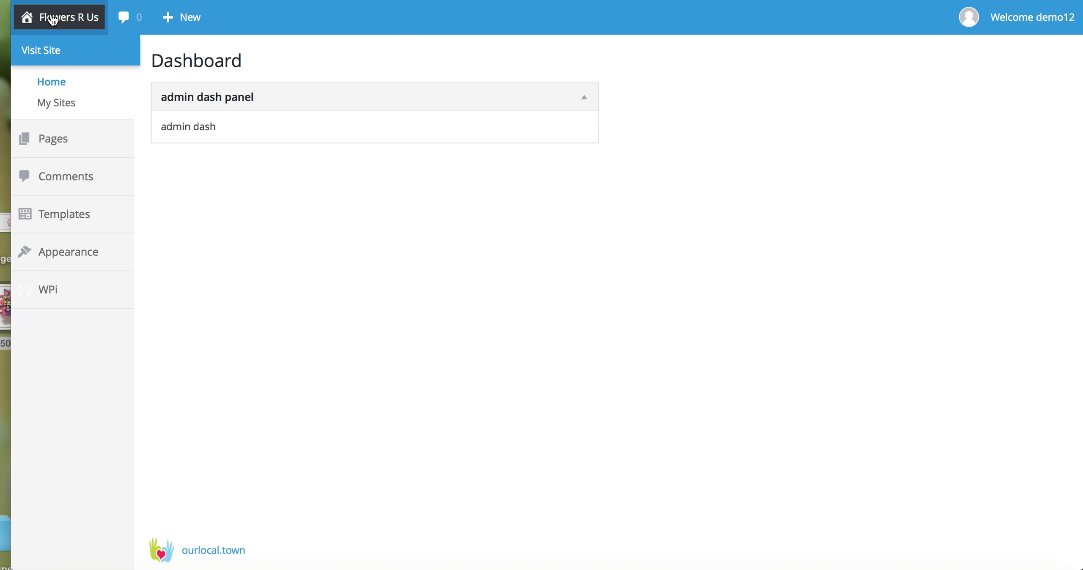
pyautogui.click(50, 53)
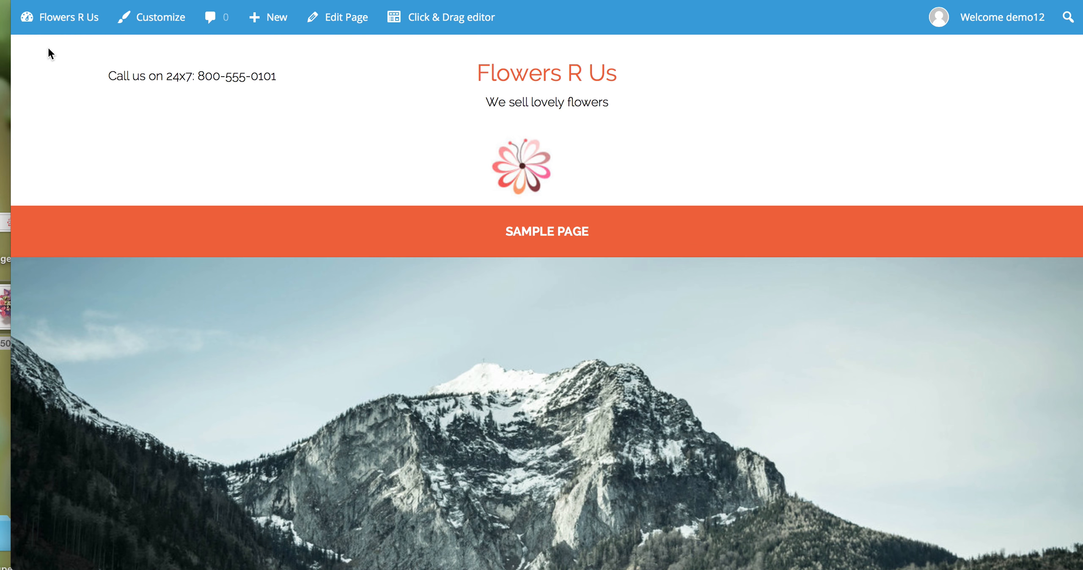
pyautogui.scroll(-10, 411, 313)
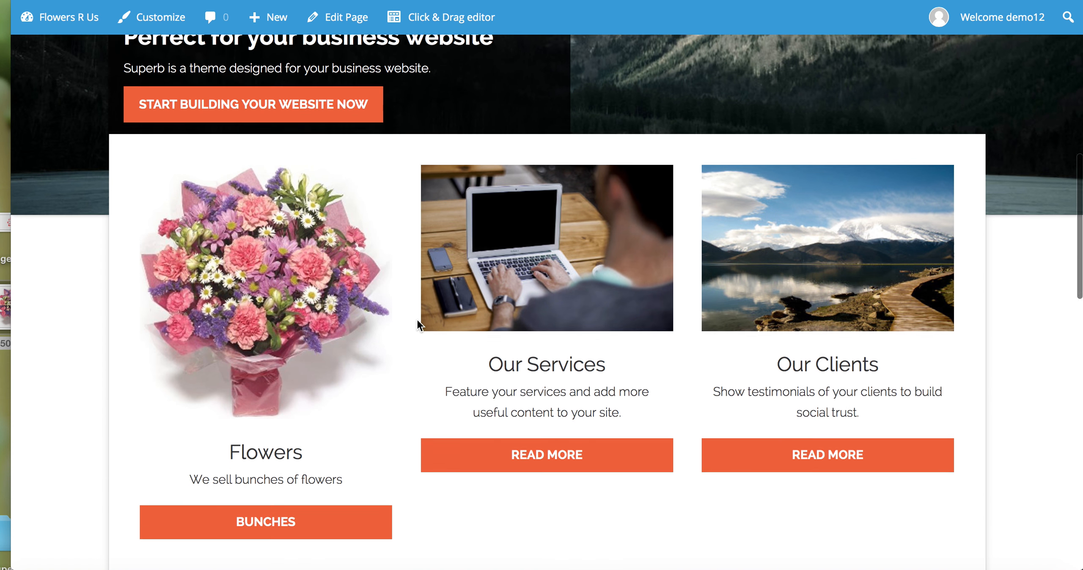
pyautogui.scroll(-5, 418, 325)
pyautogui.scroll(10, 418, 325)
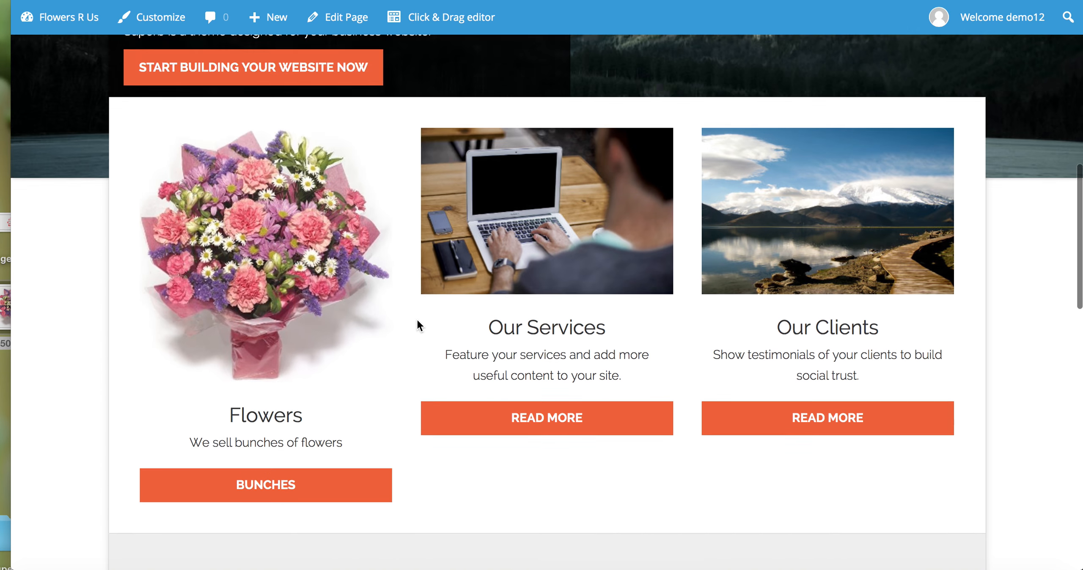
pyautogui.scroll(8, 417, 321)
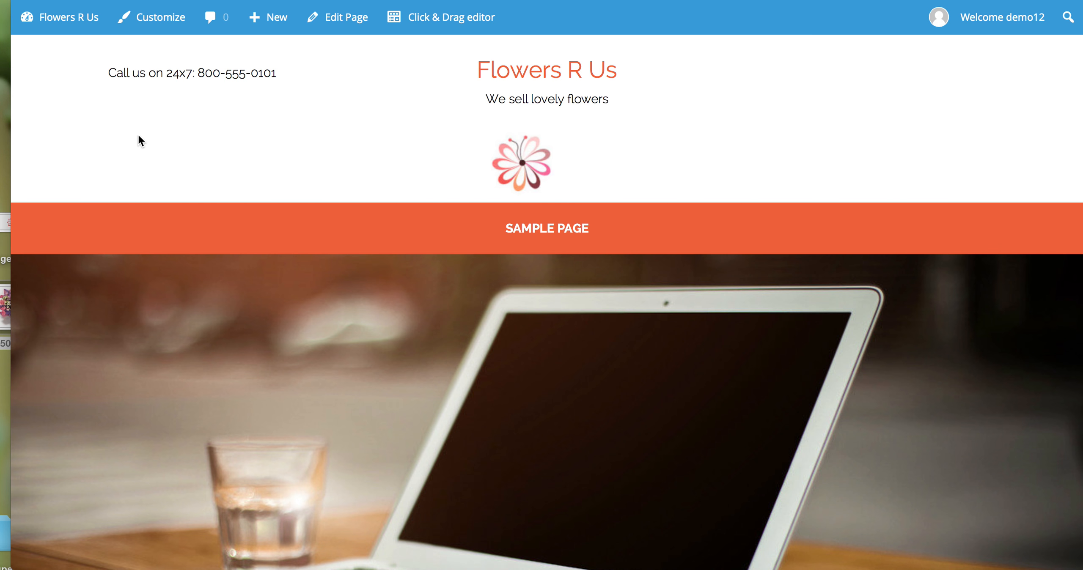
# Reopen the theme customizer and examine its list of sections and the slides of the home page slider in the preview.
pyautogui.click(165, 18)
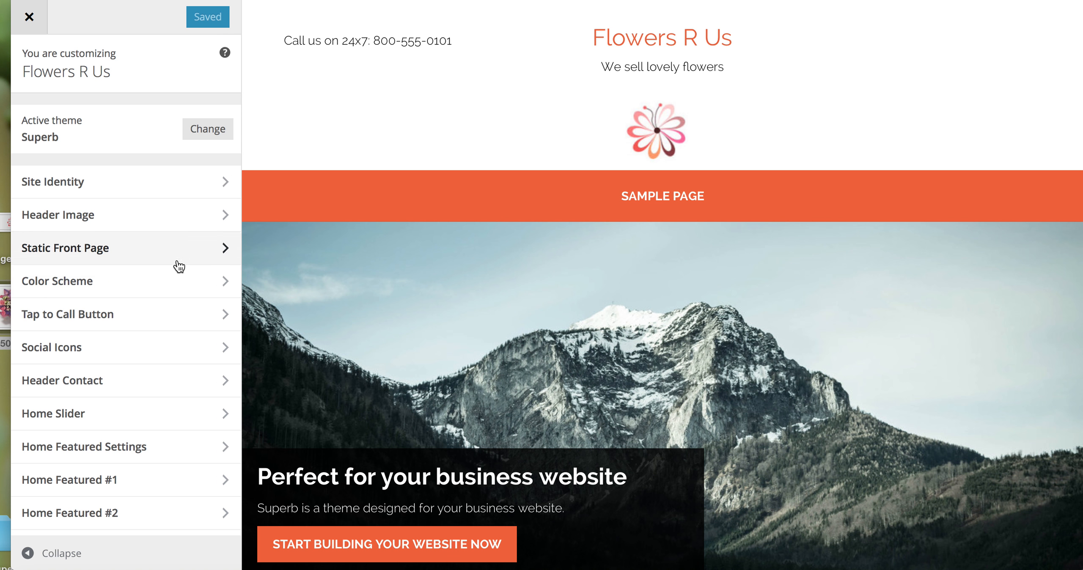
pyautogui.scroll(-8, 184, 373)
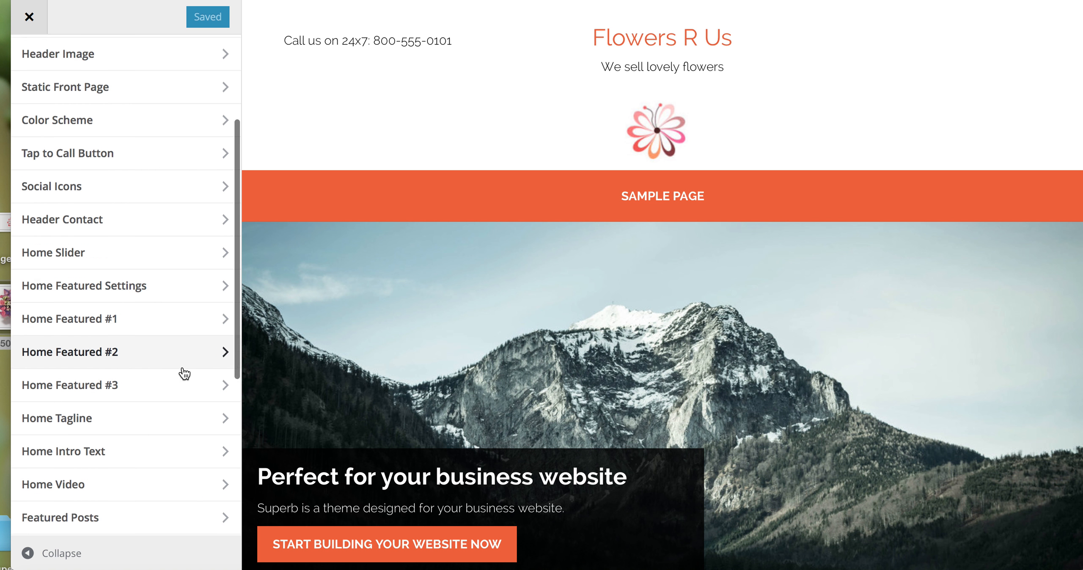
pyautogui.scroll(8, 184, 374)
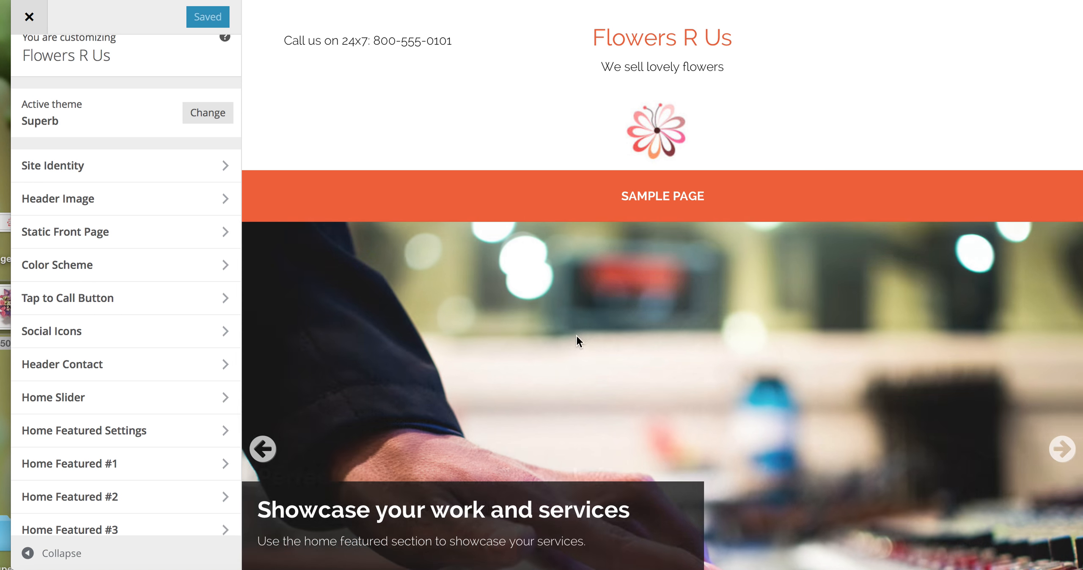
pyautogui.scroll(-1, 579, 447)
pyautogui.scroll(-3, 579, 447)
pyautogui.scroll(2, 579, 446)
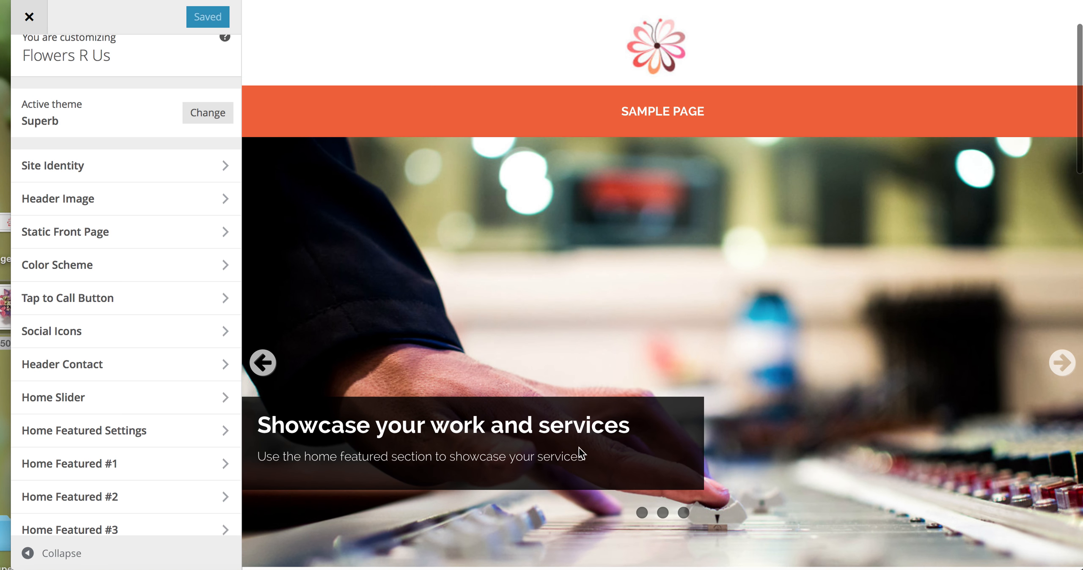
pyautogui.scroll(-1, 578, 448)
pyautogui.scroll(1, 579, 447)
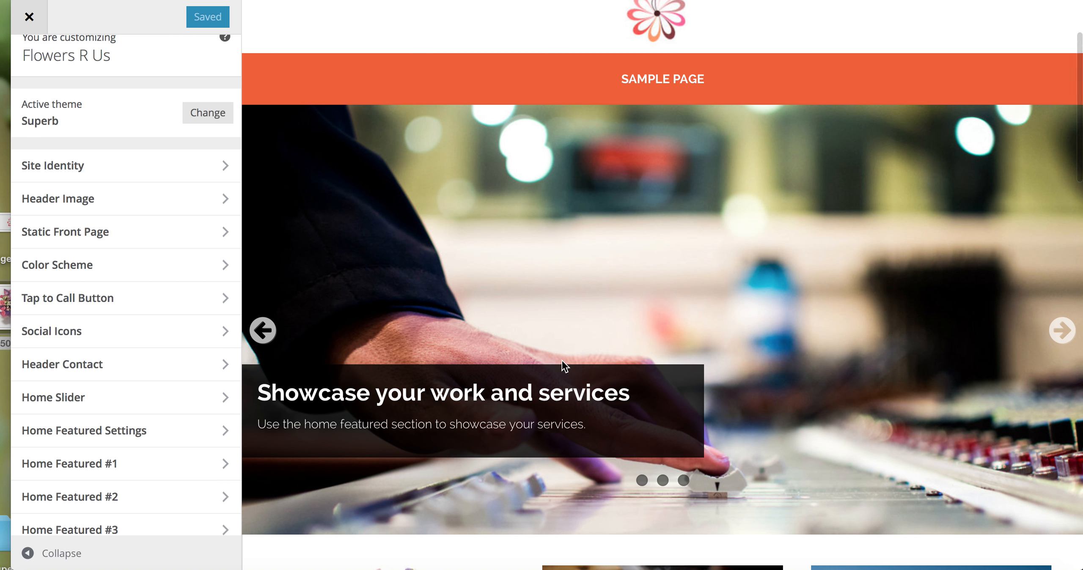
pyautogui.click(1063, 332)
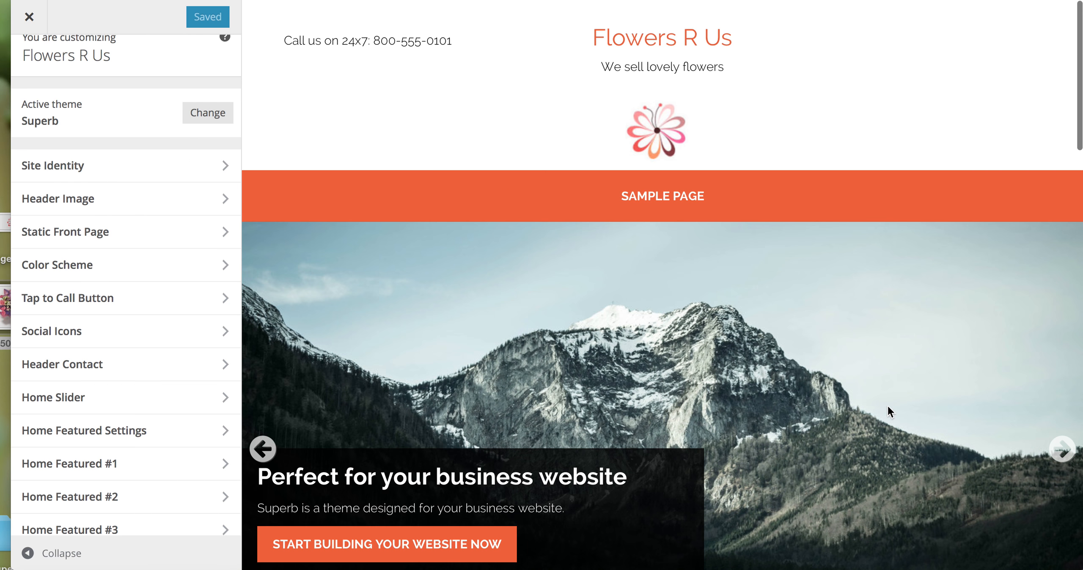
pyautogui.scroll(-5, 891, 409)
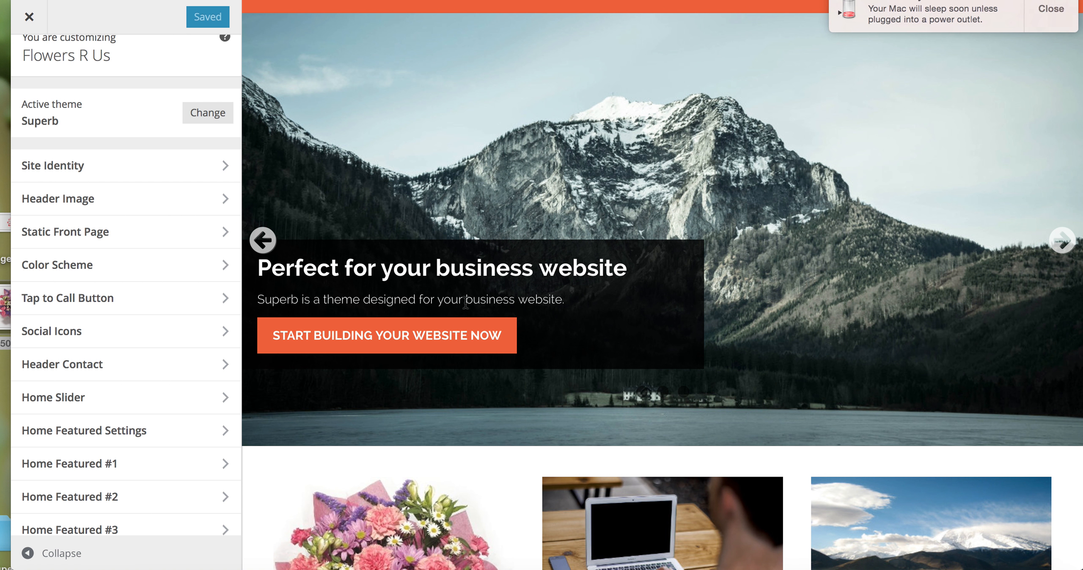
pyautogui.scroll(3, 740, 423)
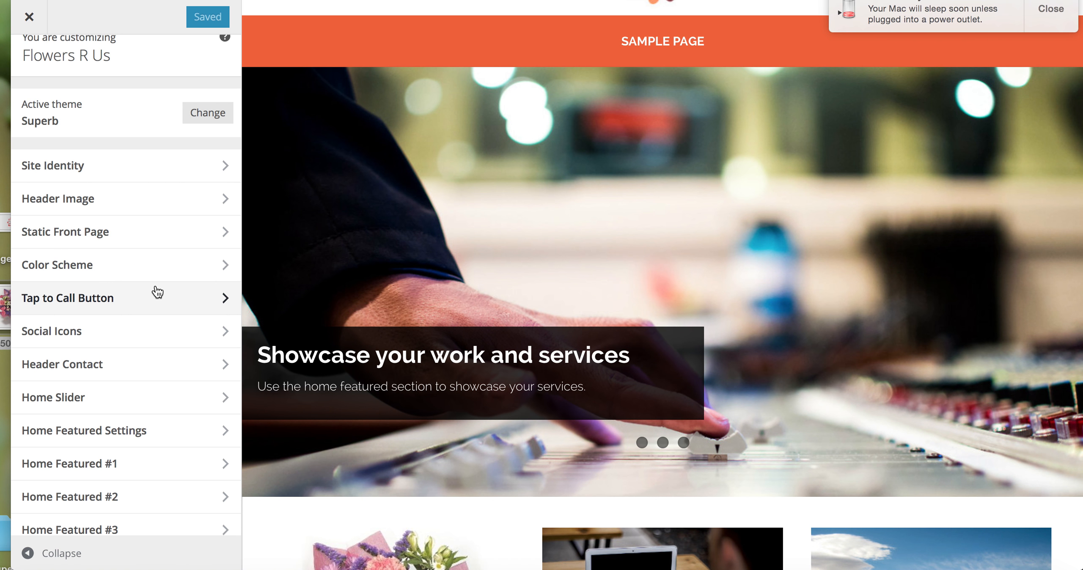
# Review the Home Slider's image, title, text and link settings for each slide, then return to the main customizer list.
pyautogui.scroll(-3, 158, 291)
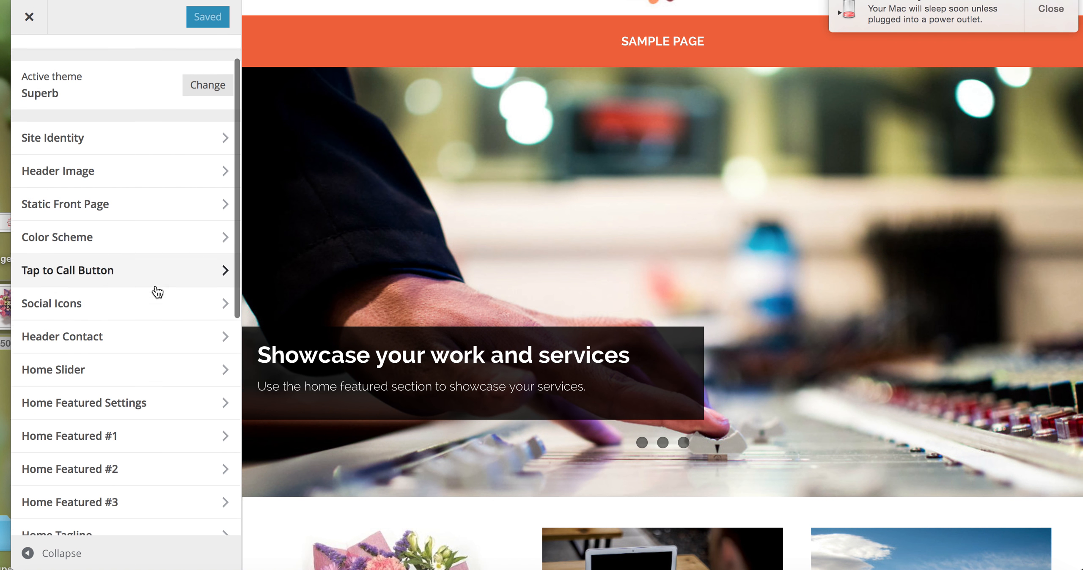
pyautogui.click(221, 350)
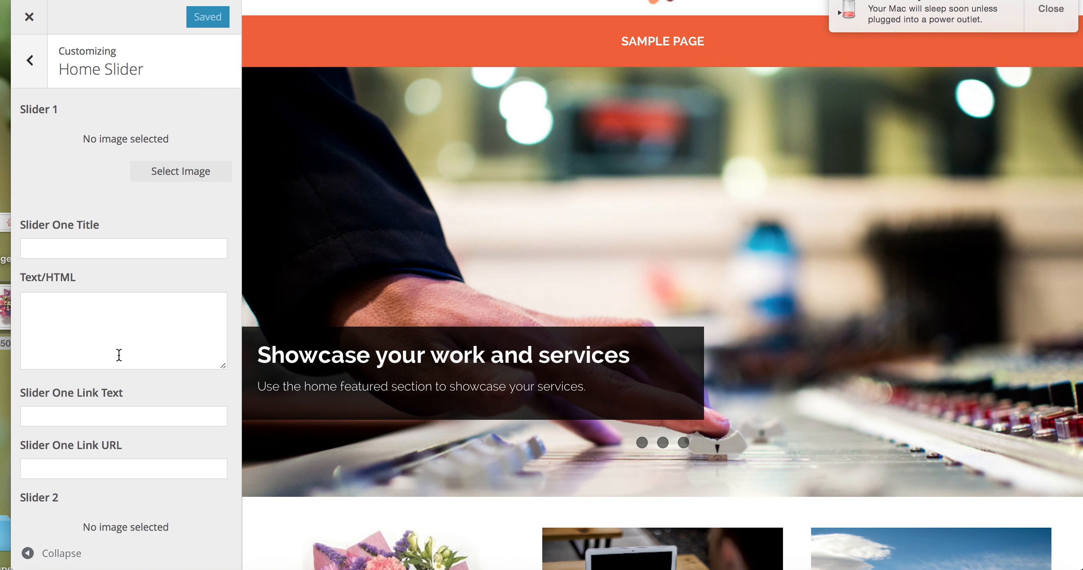
pyautogui.scroll(-10, 119, 355)
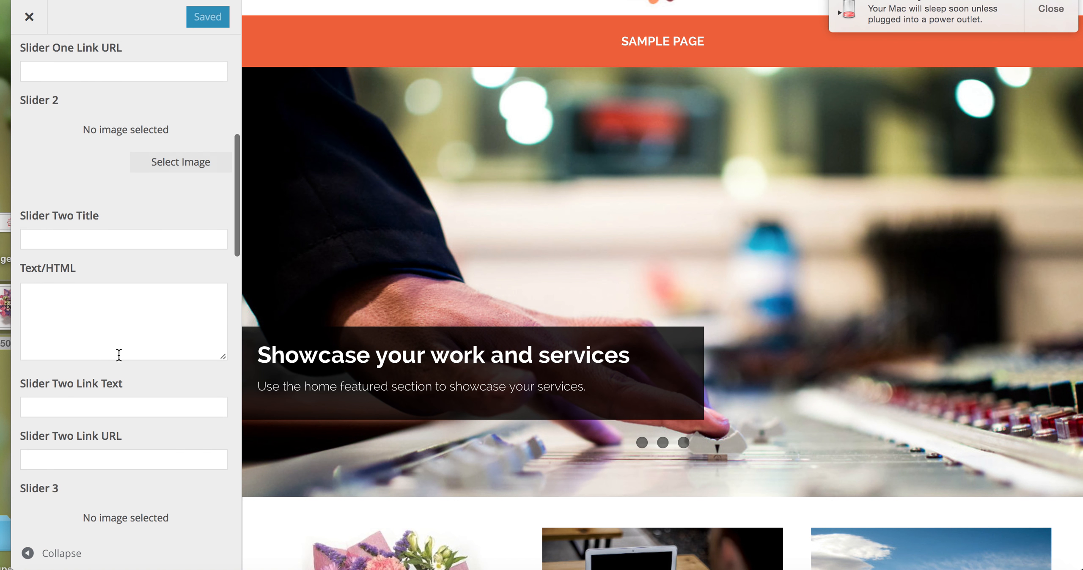
pyautogui.scroll(-5, 121, 360)
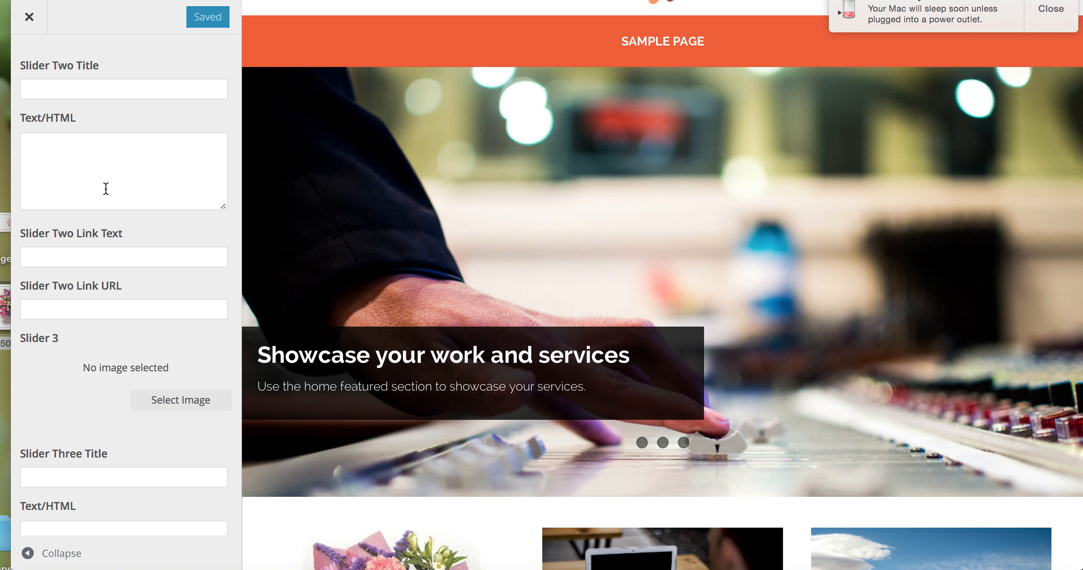
pyautogui.scroll(-15, 158, 196)
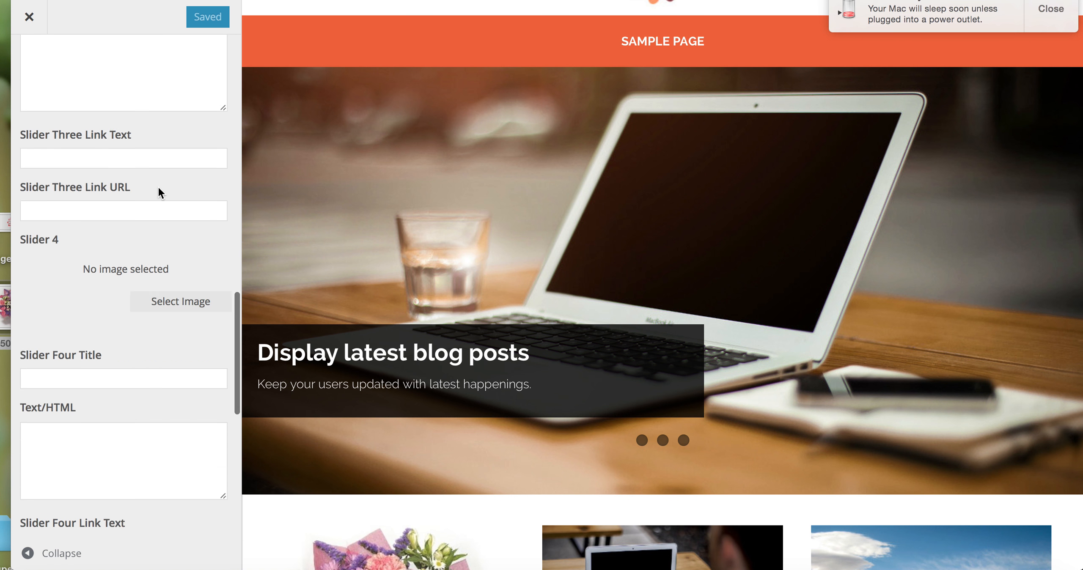
pyautogui.scroll(20, 158, 192)
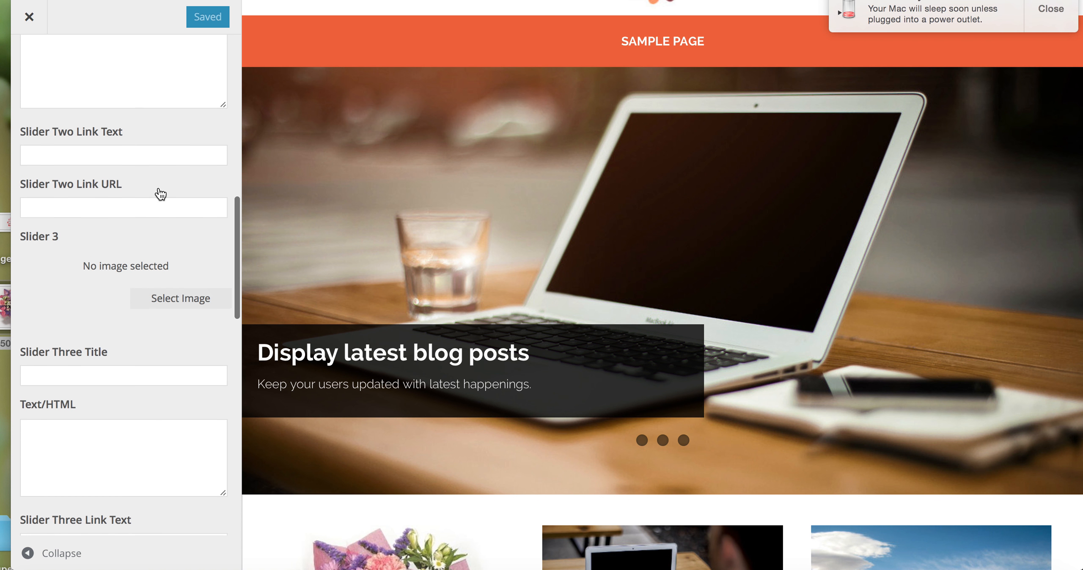
pyautogui.scroll(2, 159, 193)
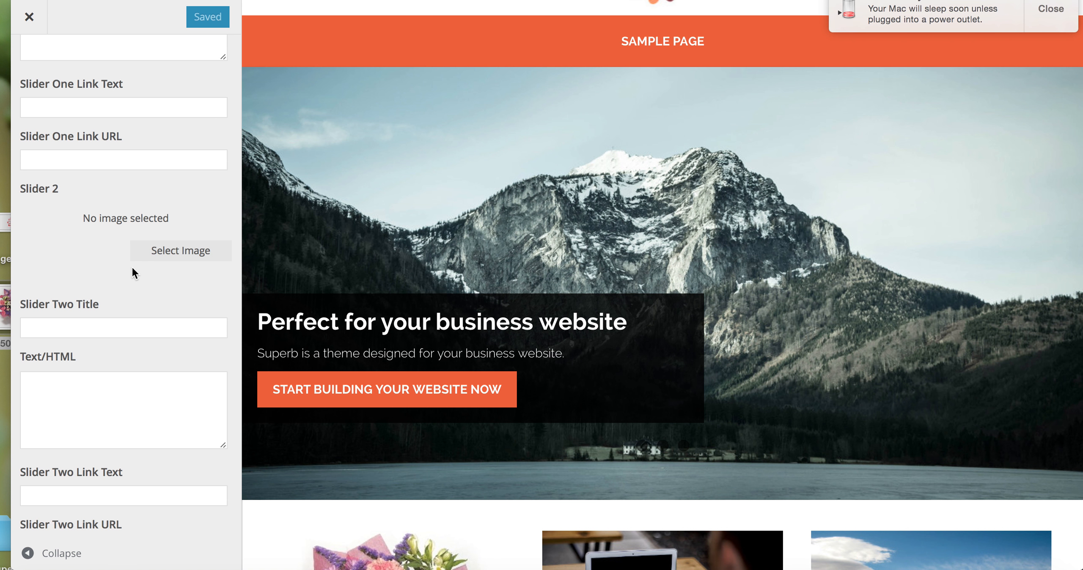
pyautogui.scroll(10, 160, 234)
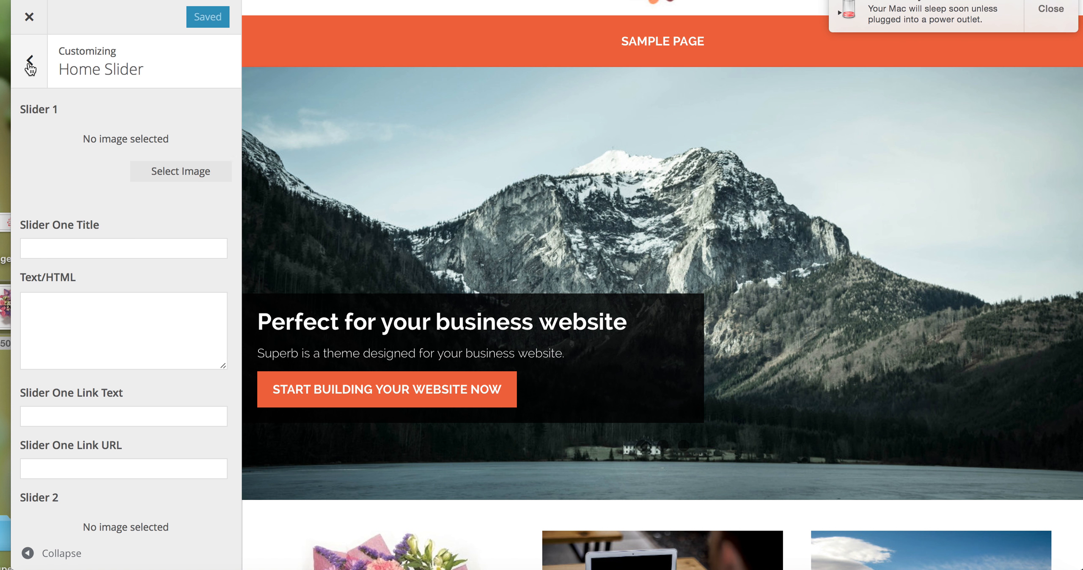
pyautogui.click(30, 63)
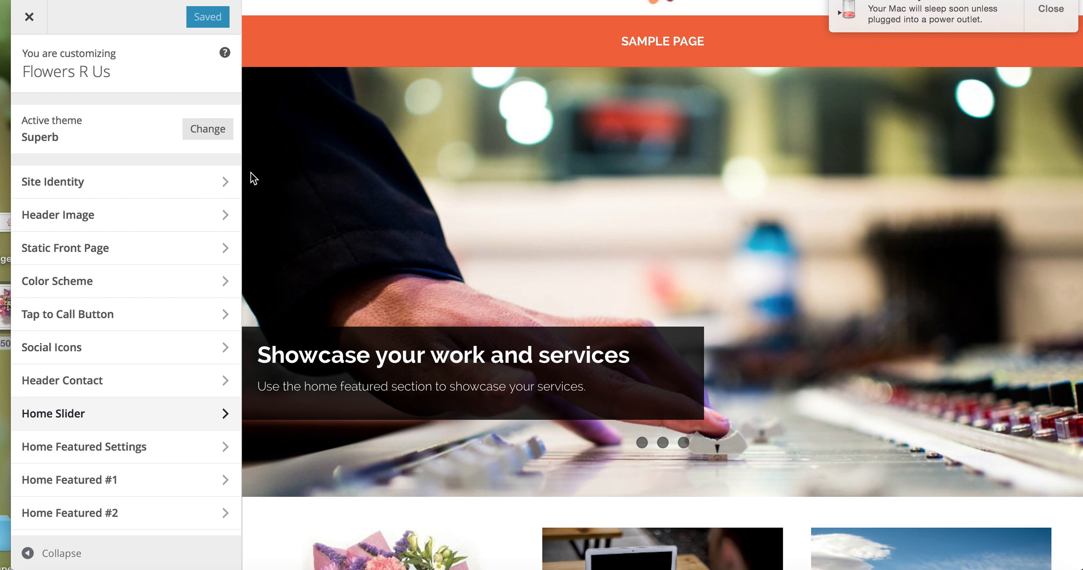
# Leave the customizer and look over the live home page from the header to the featured sections.
pyautogui.moveTo(274, 212)
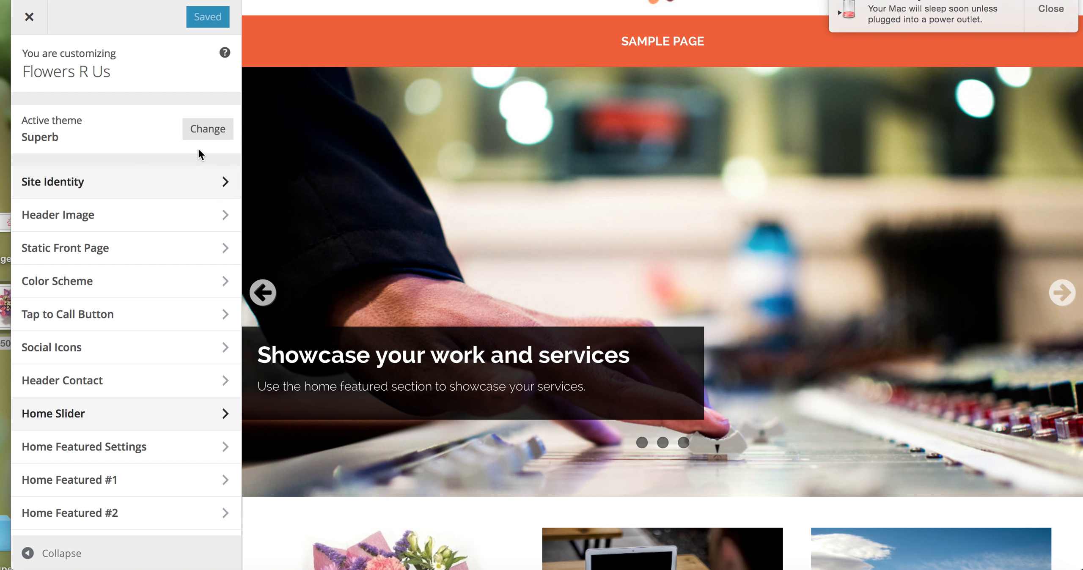
pyautogui.click(29, 17)
pyautogui.scroll(-6, 390, 262)
pyautogui.scroll(5, 390, 262)
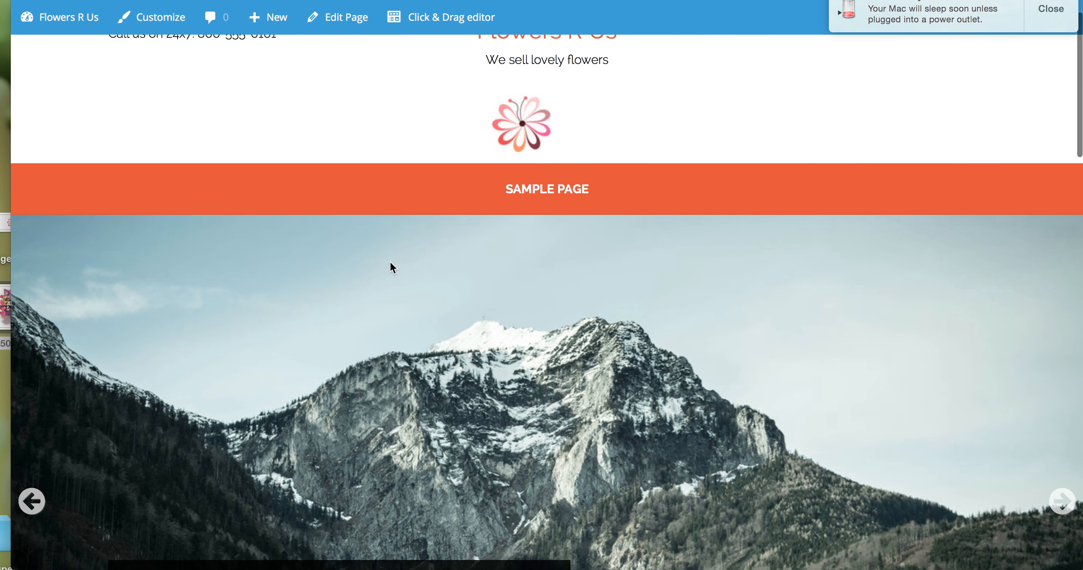
pyautogui.scroll(-4, 390, 263)
pyautogui.scroll(-7, 390, 262)
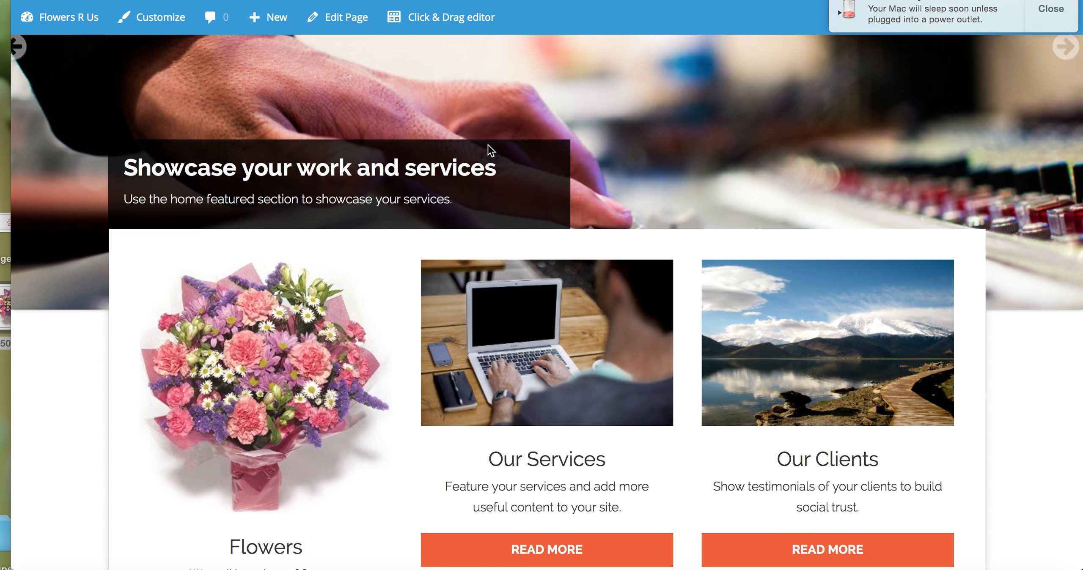
pyautogui.scroll(8, 488, 145)
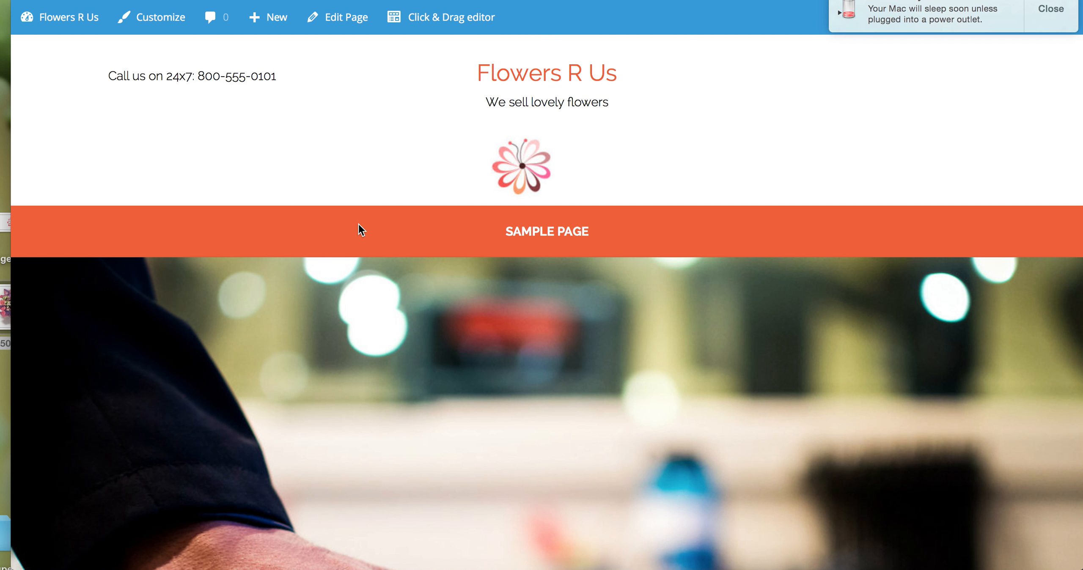